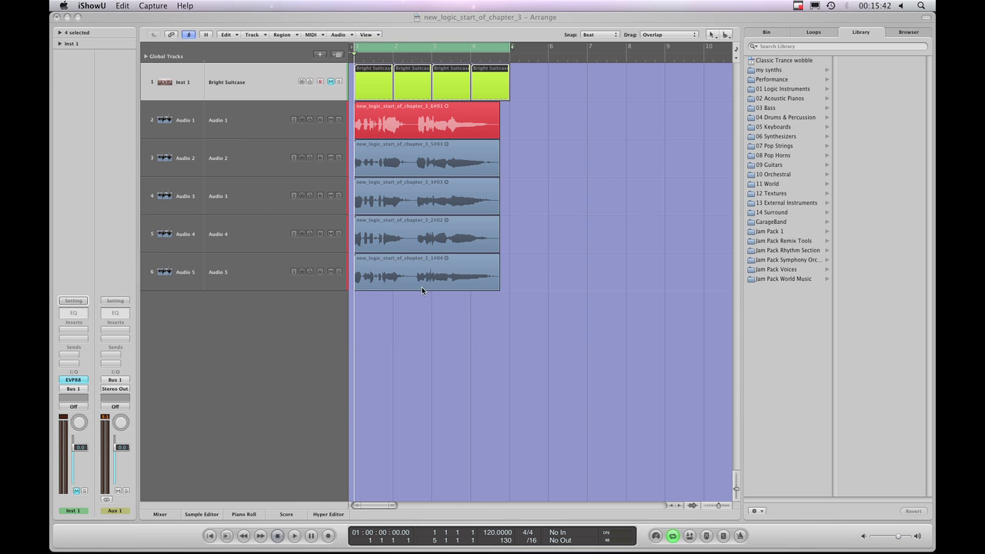
Play the arrangement from bar 1 to hear the five audio tracks together, and stop in bar 4
click(277, 536)
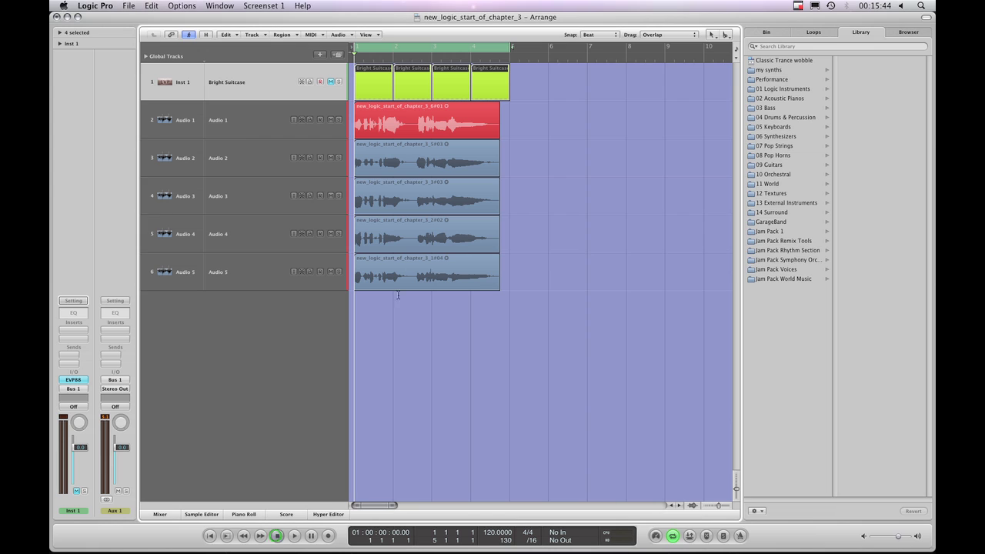
click(288, 536)
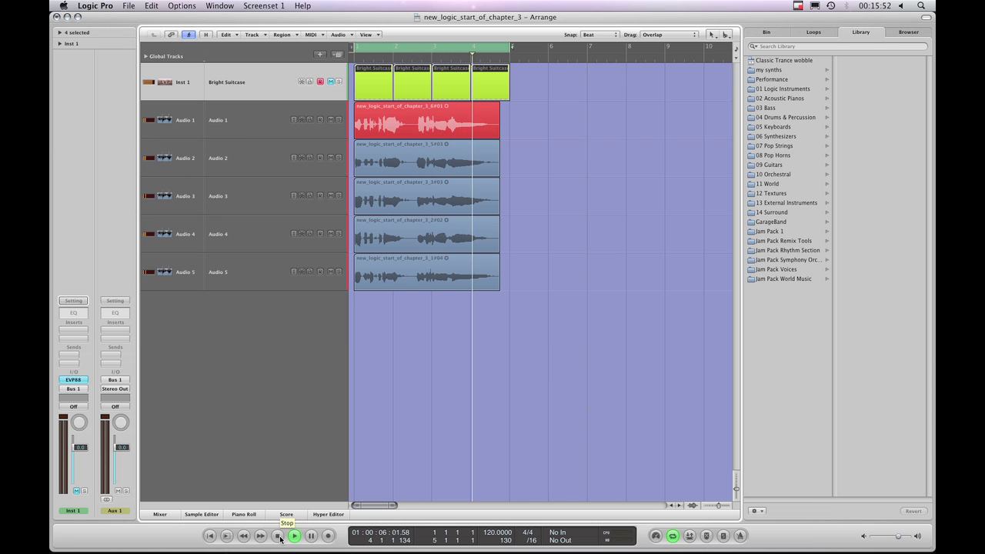
click(279, 536)
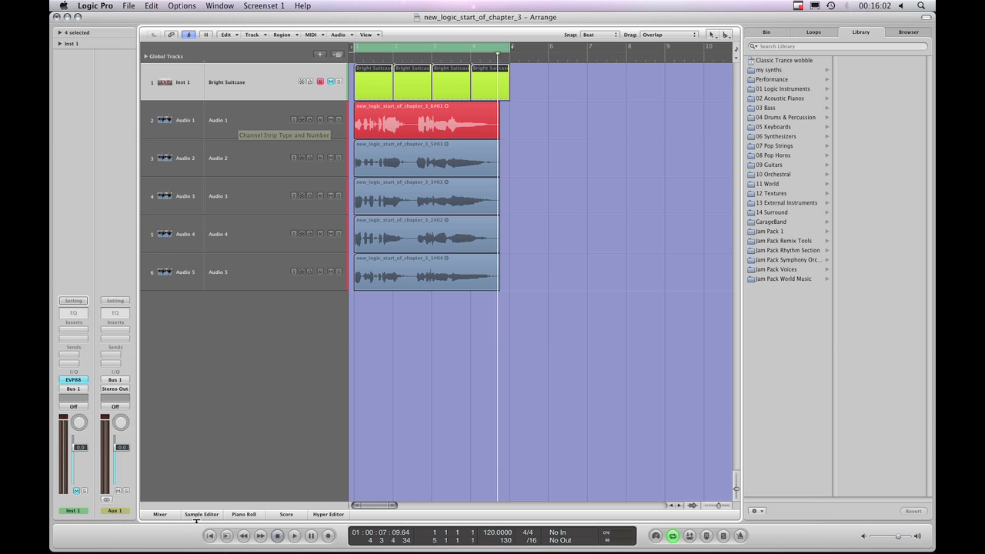
Show the mixer beneath the arrangement, reduce the track height, and go through the channel strips of Audio 1 to Audio 5
click(160, 514)
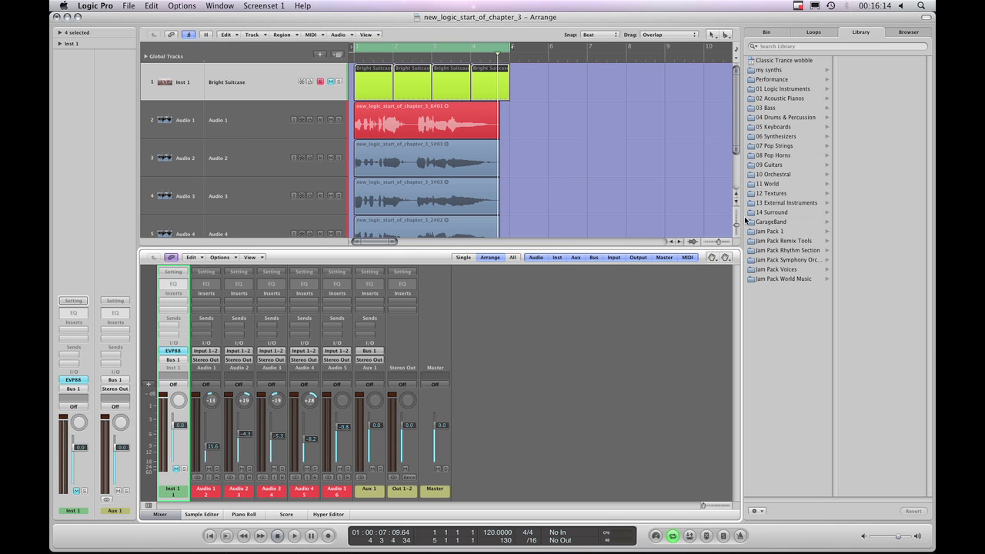
drag(737, 228, 737, 225)
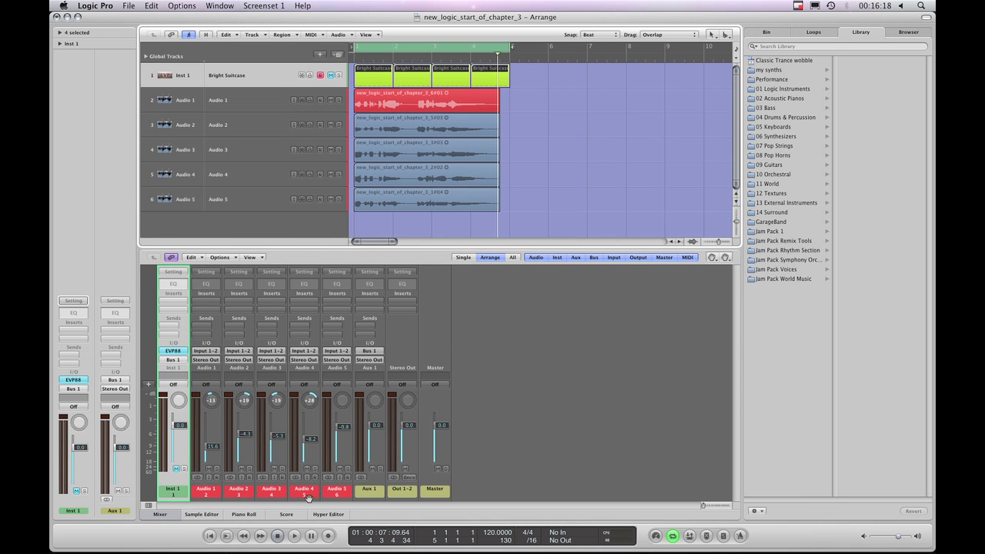
click(214, 494)
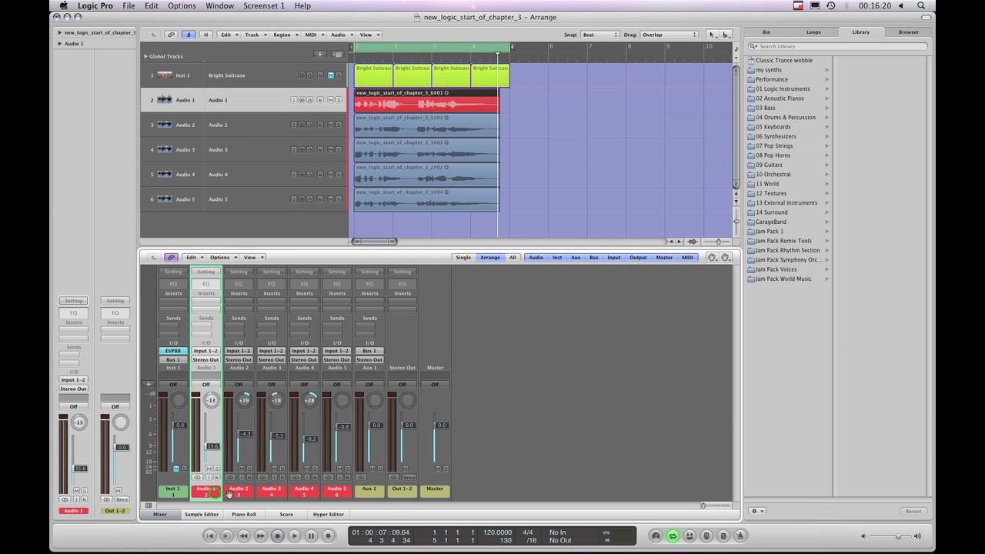
click(243, 493)
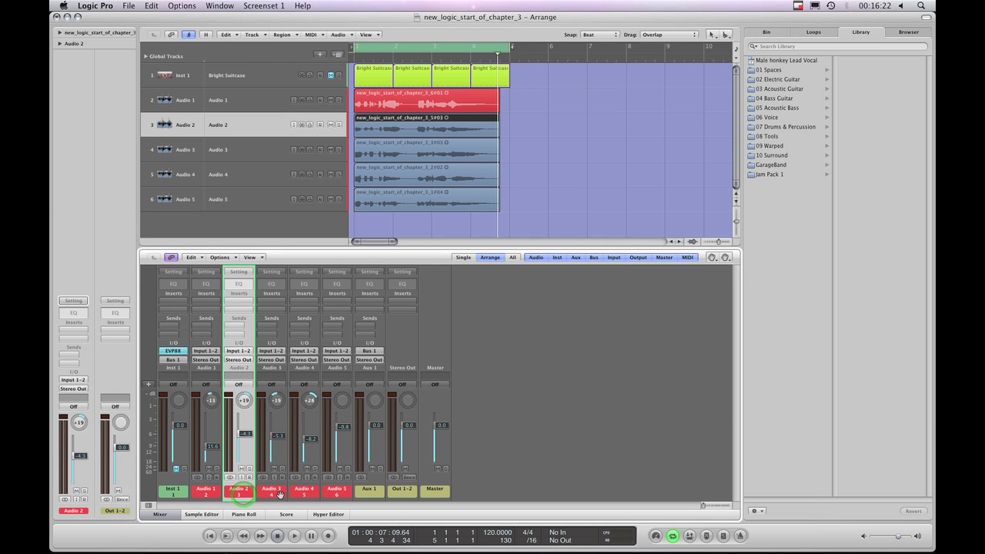
click(271, 494)
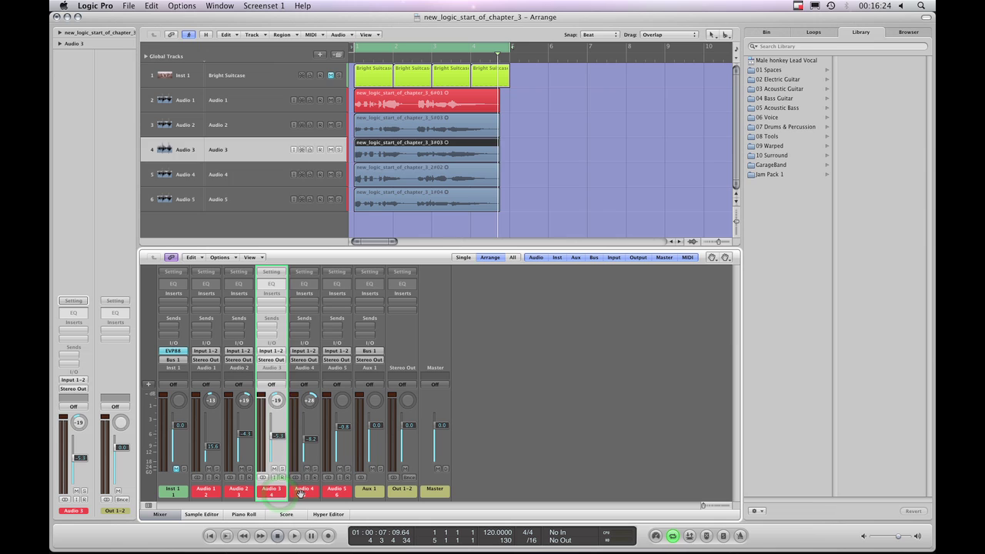
click(299, 493)
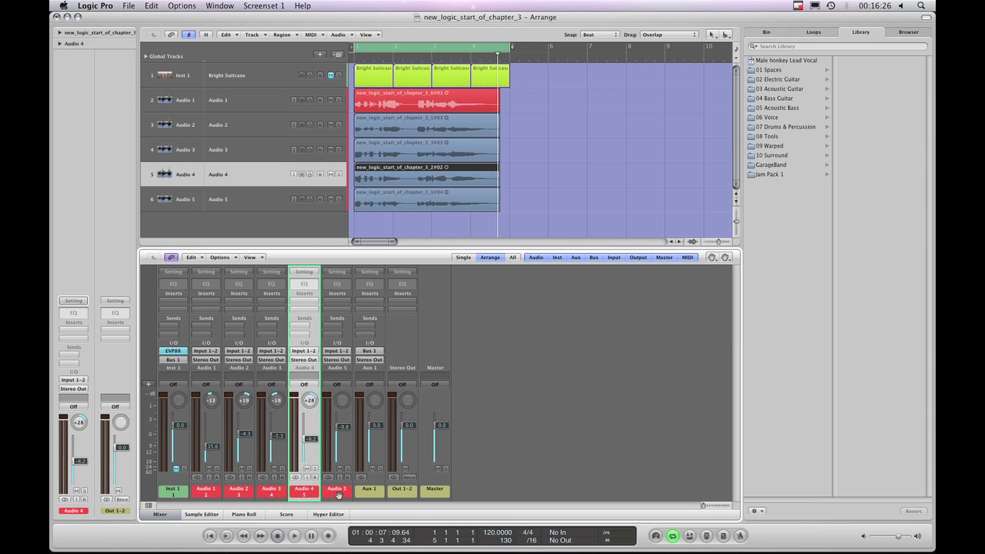
click(338, 493)
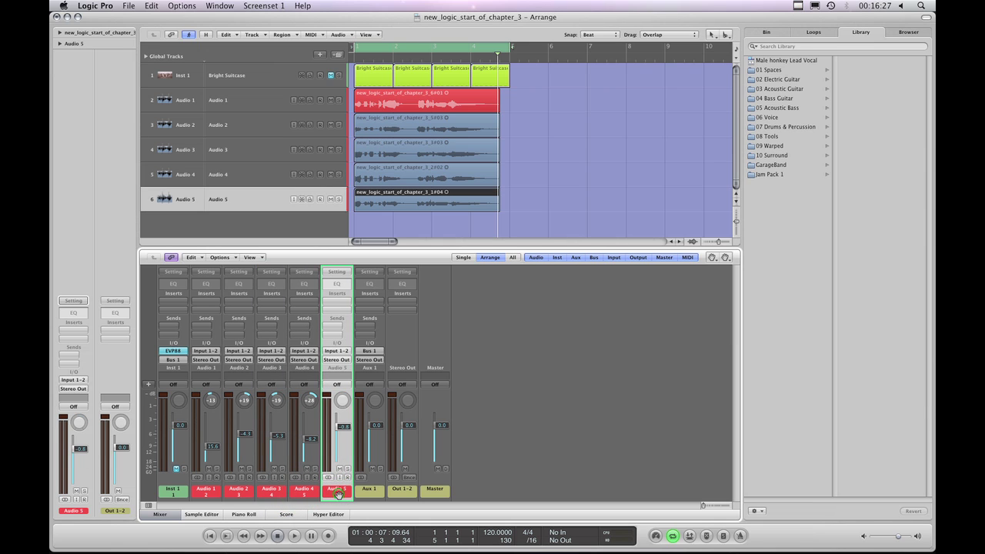
Examine the fader levels and pan settings of the channels Audio 1 to Audio 5
click(205, 493)
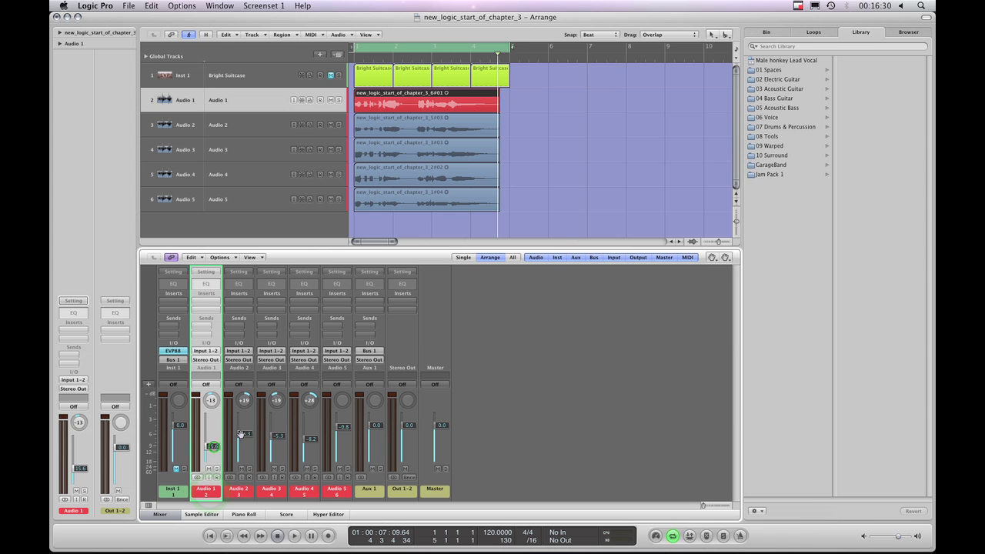
click(245, 434)
click(278, 436)
click(309, 438)
click(344, 427)
click(211, 400)
click(244, 400)
click(276, 400)
click(310, 400)
click(342, 400)
Set the Audio 3 fader to about -7.2 dB and the Audio 2 fader to about -3.7 dB, and play the vocals
drag(282, 437, 245, 433)
click(294, 538)
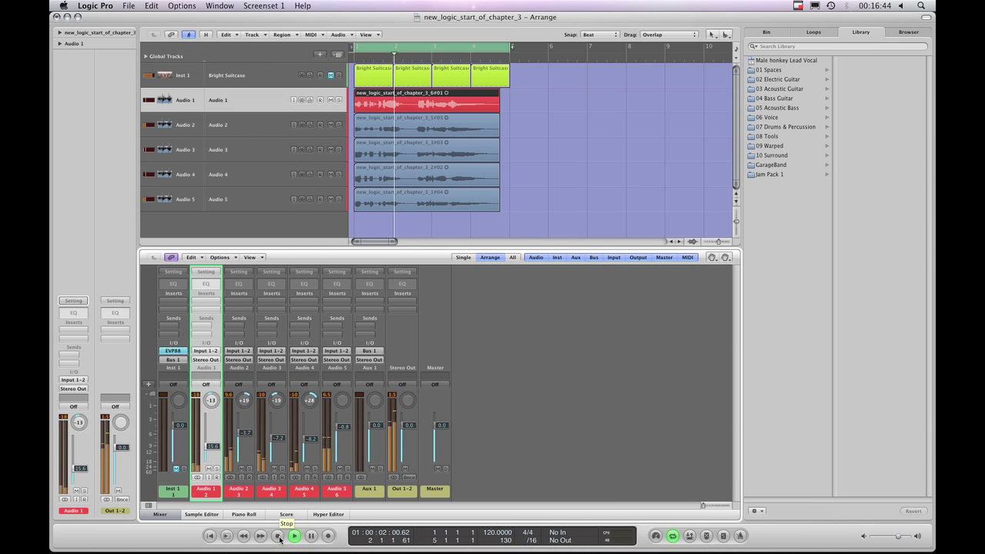
click(279, 538)
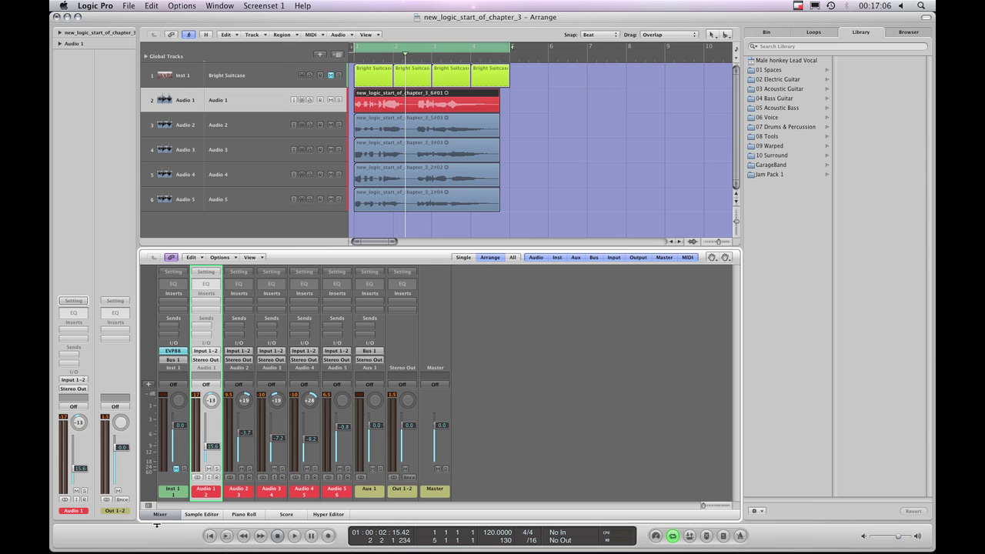
Unmute the Inst 1 track and route its output to Stereo Output
click(173, 491)
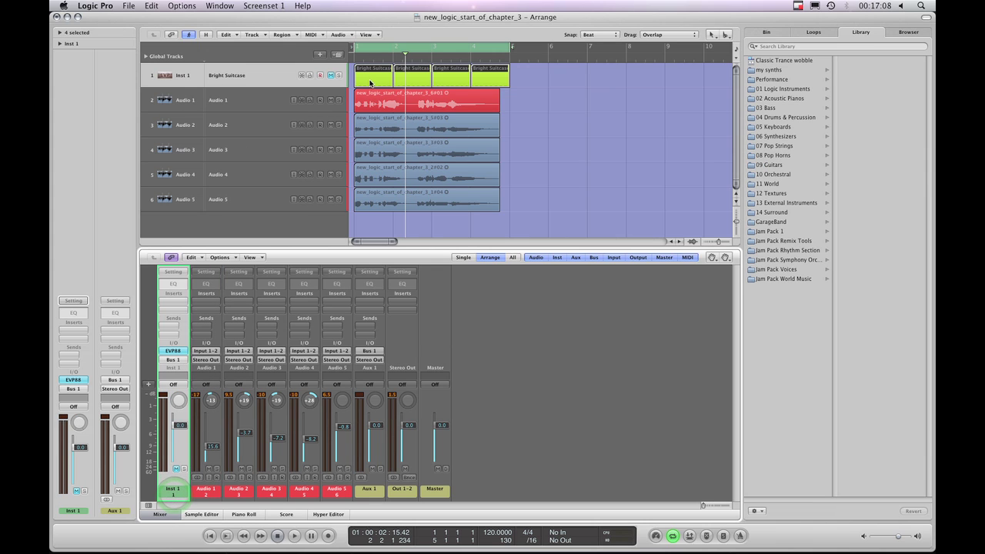
click(330, 74)
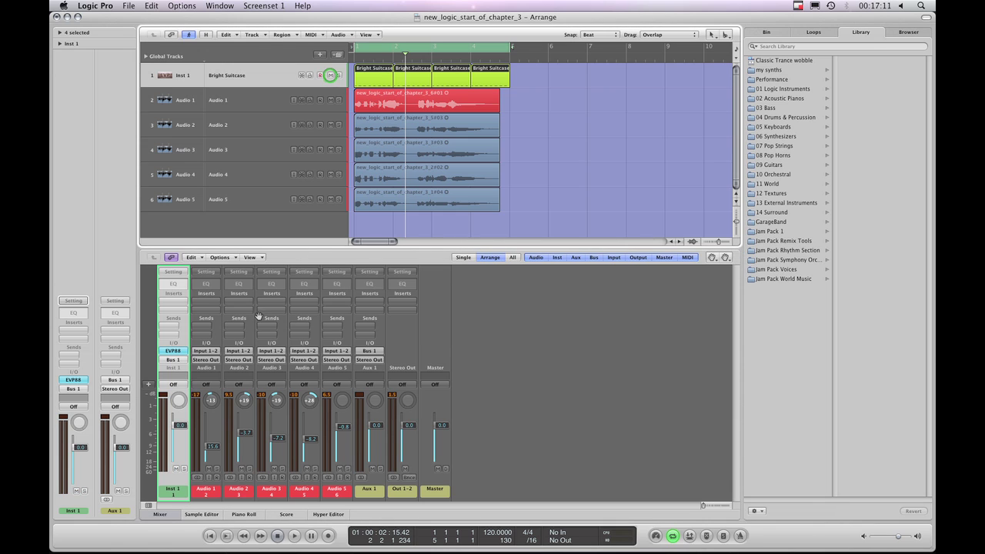
click(175, 360)
mouse_move(192, 386)
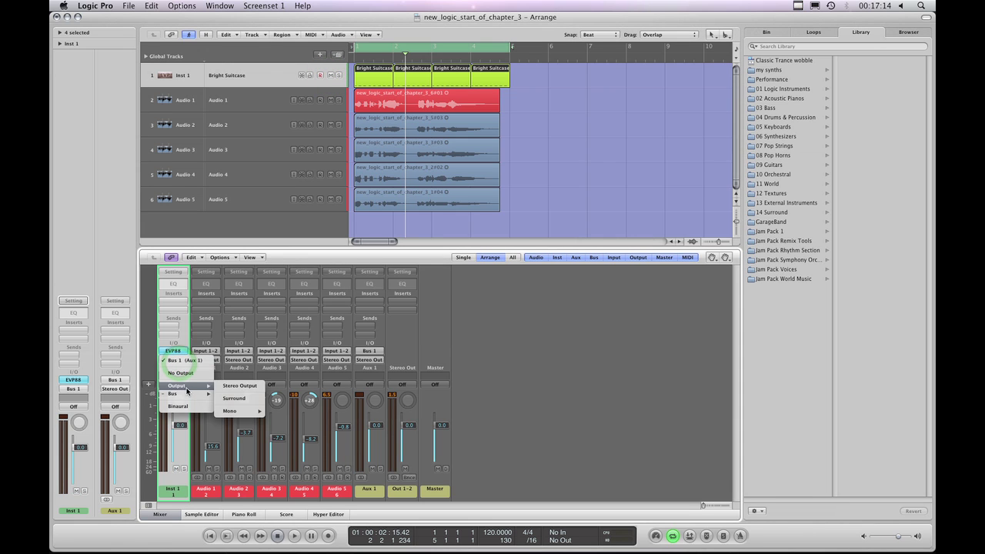
click(230, 387)
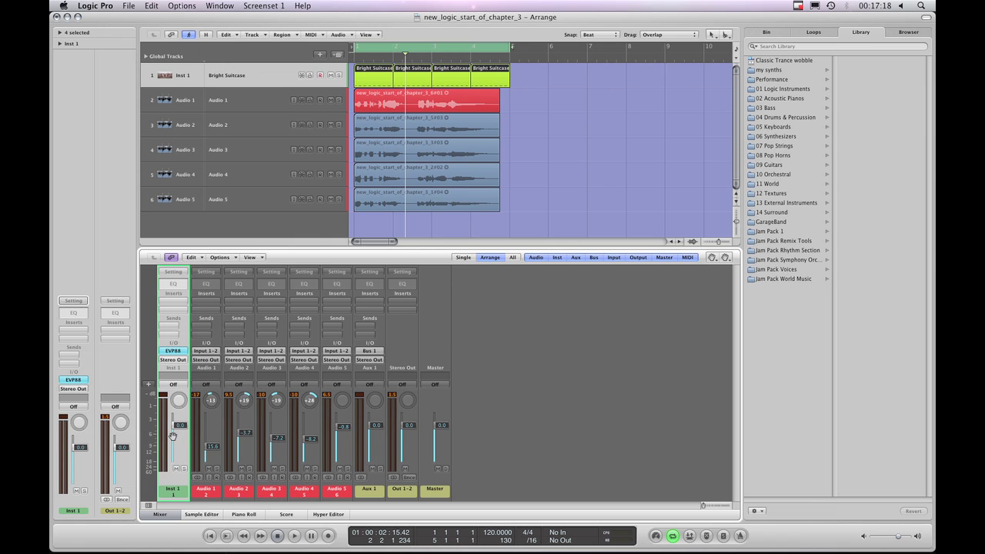
Set the Inst 1 fader to about +0.8 dB and Audio 2 to about -3.3 dB, and play the mix
drag(175, 425, 176, 423)
drag(244, 433, 245, 434)
click(296, 539)
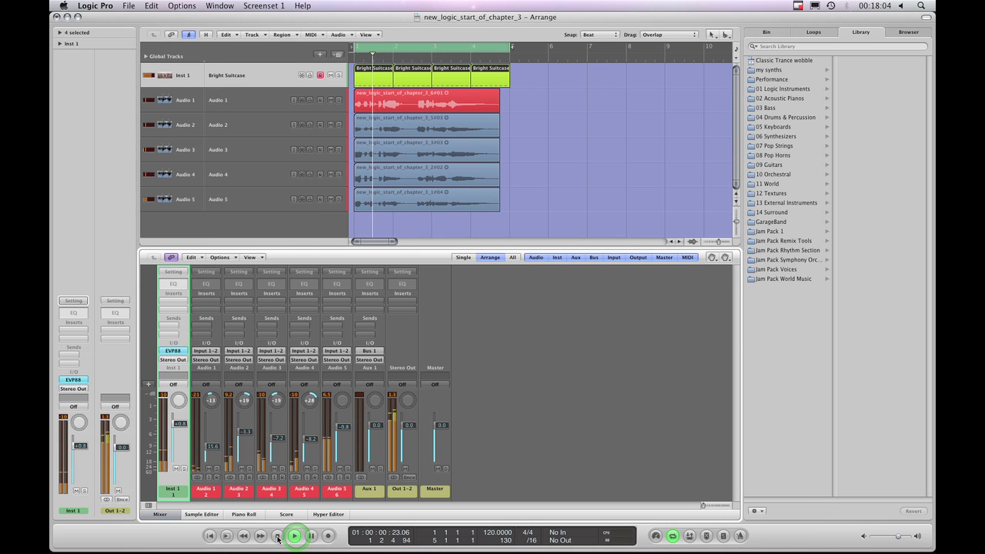
click(278, 536)
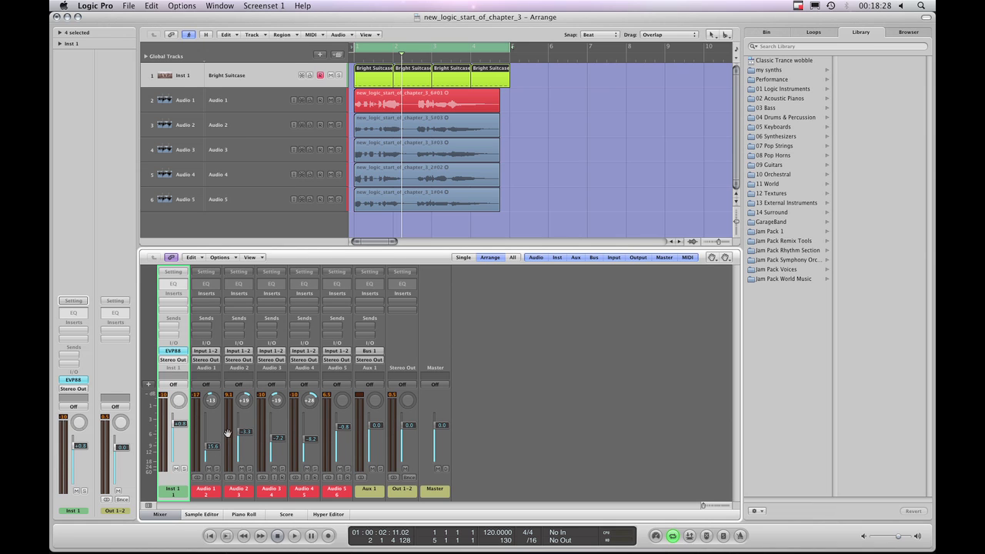
During playback, lower the faders of Audio 1 to 5 individually to about -22.0, -6.0, -12.2, -14.6 and -3.8 dB
click(297, 538)
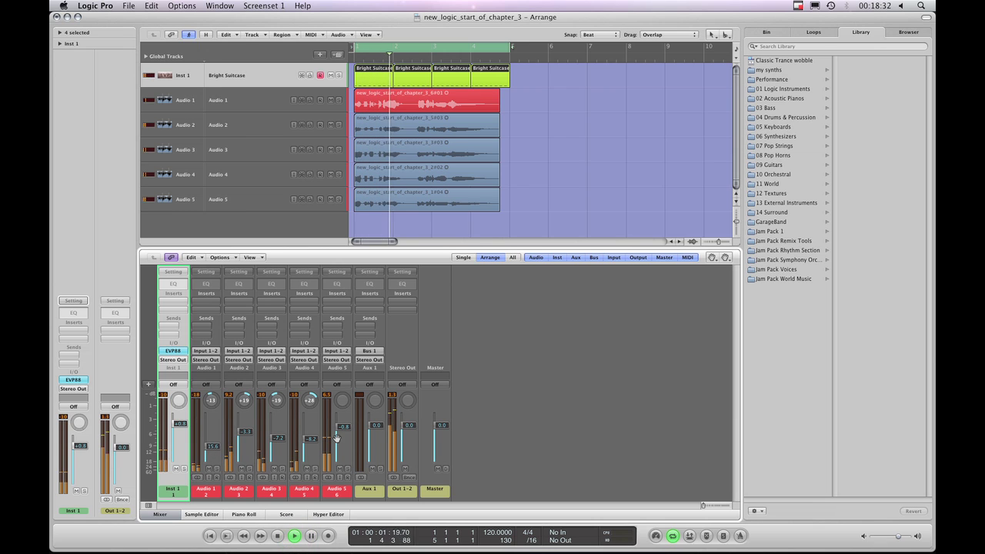
drag(342, 426, 247, 437)
click(311, 440)
click(246, 435)
click(218, 450)
click(246, 436)
click(278, 536)
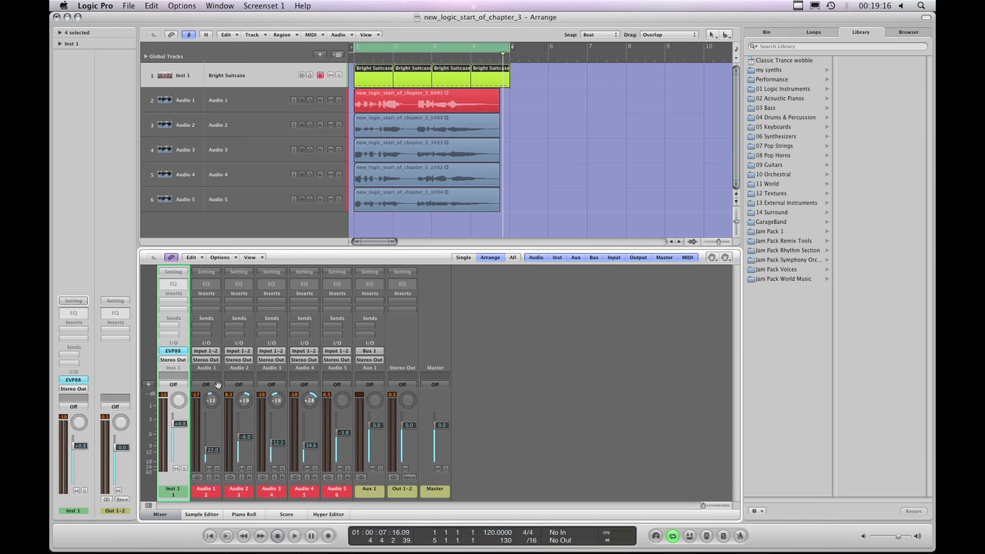
Select the five vocal channel strips one after another, from Audio 1 to Audio 5, and run through them twice
click(206, 490)
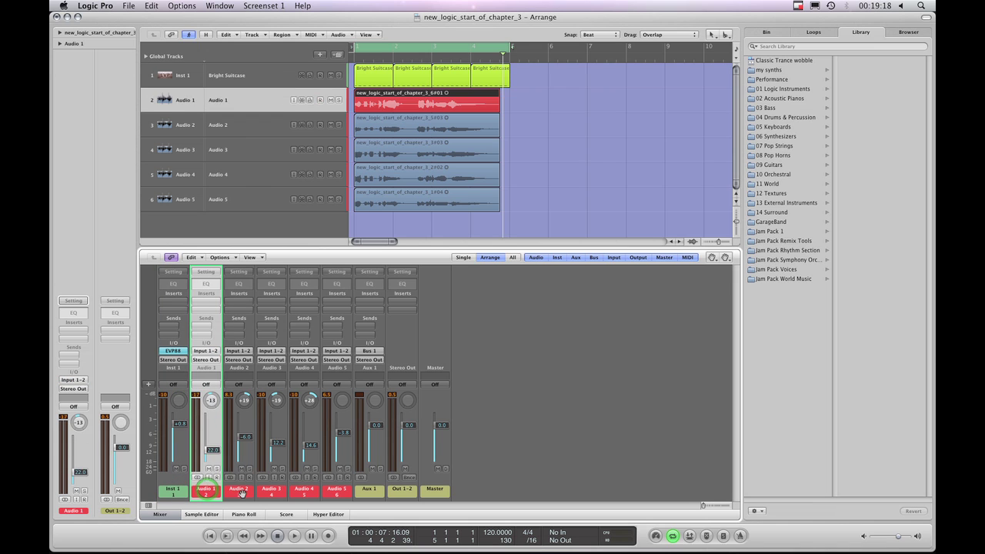
click(239, 491)
click(266, 491)
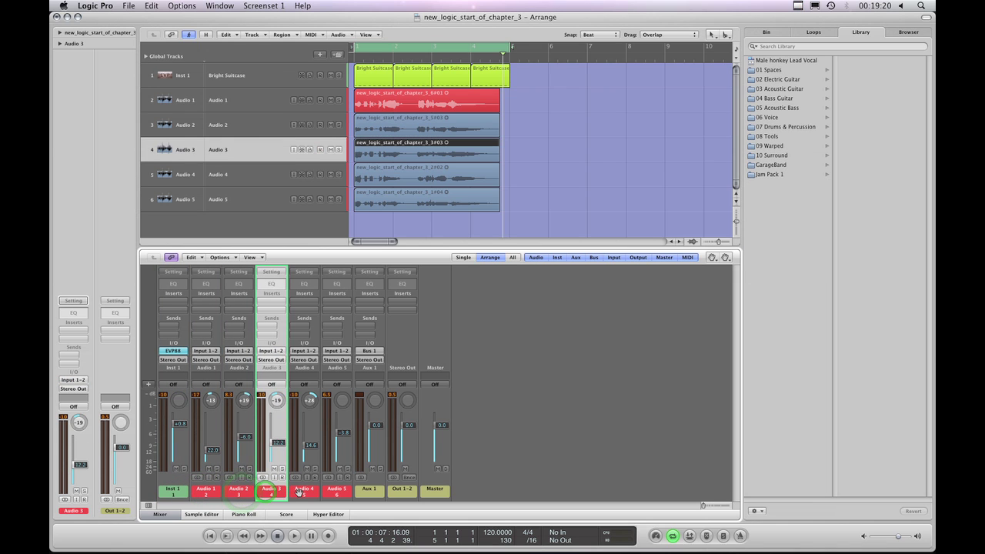
click(300, 491)
click(328, 491)
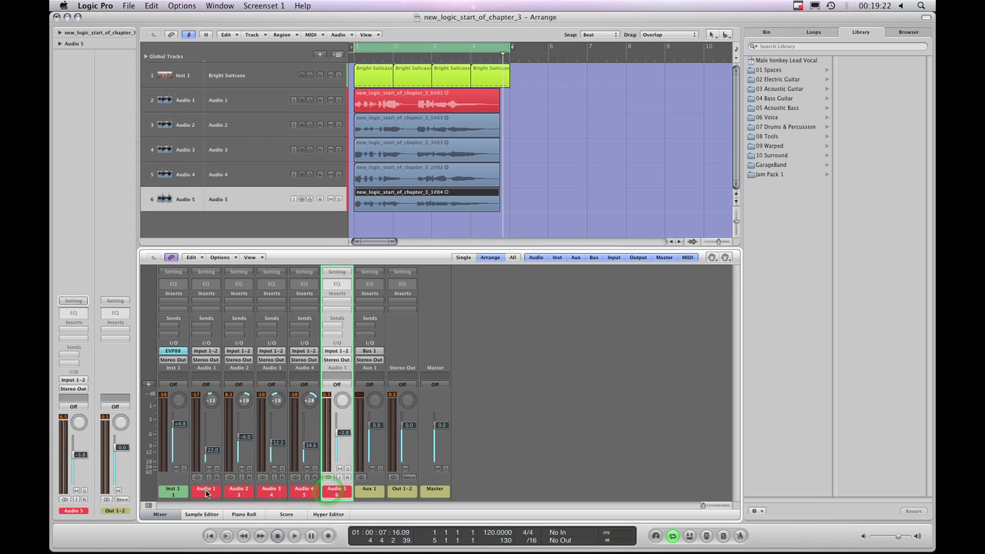
click(205, 490)
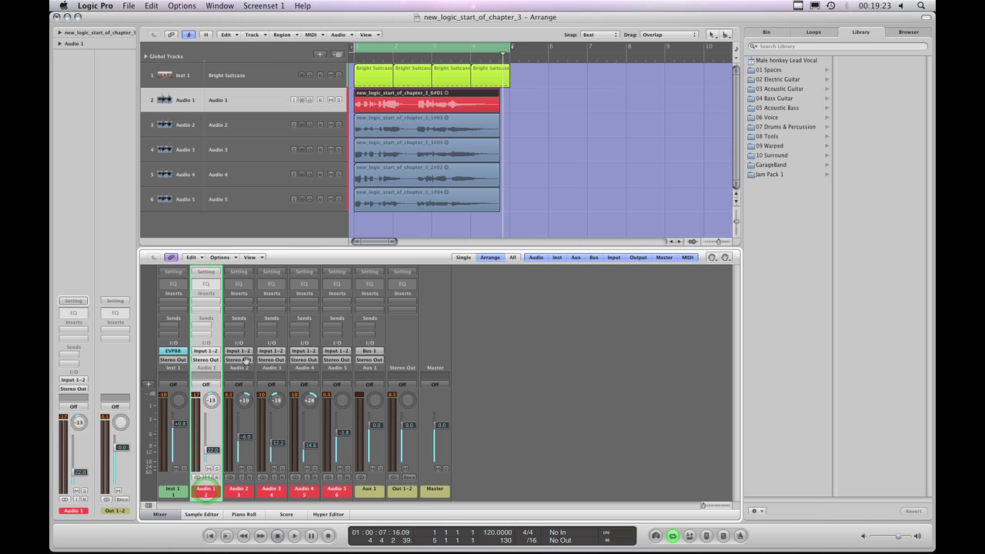
click(239, 490)
click(268, 492)
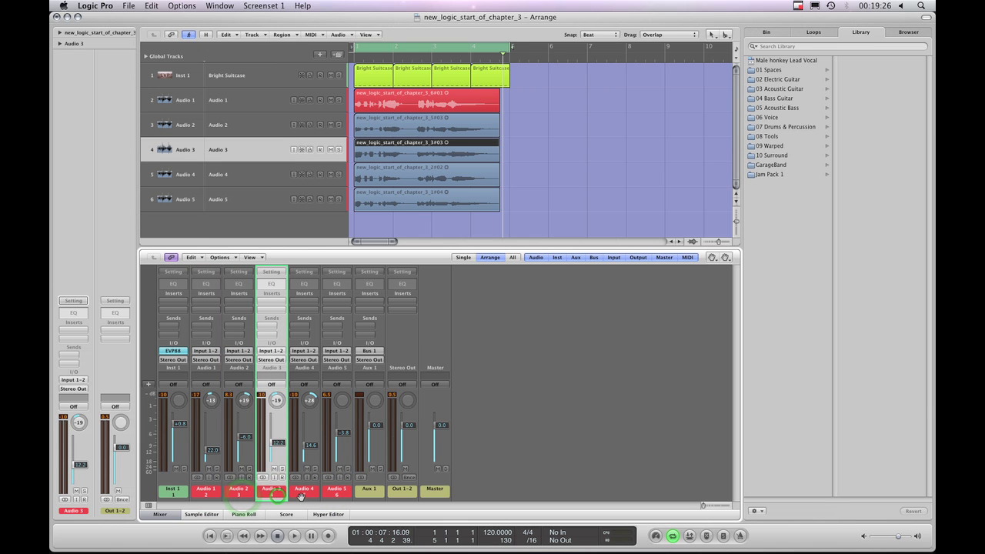
click(300, 491)
click(325, 492)
Route the output of the Audio 1 channel to Bus 1 (Aux 1)
click(206, 491)
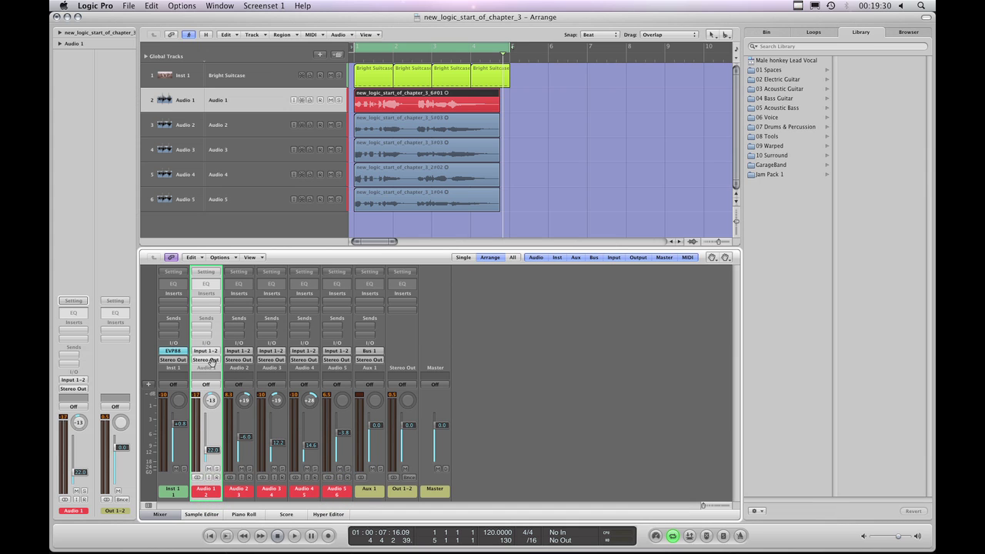
click(212, 360)
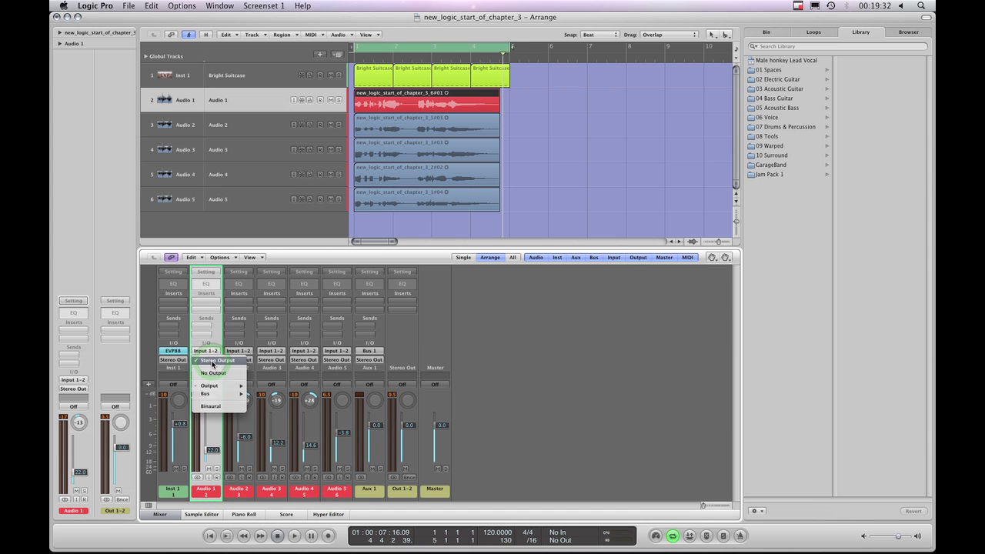
mouse_move(224, 394)
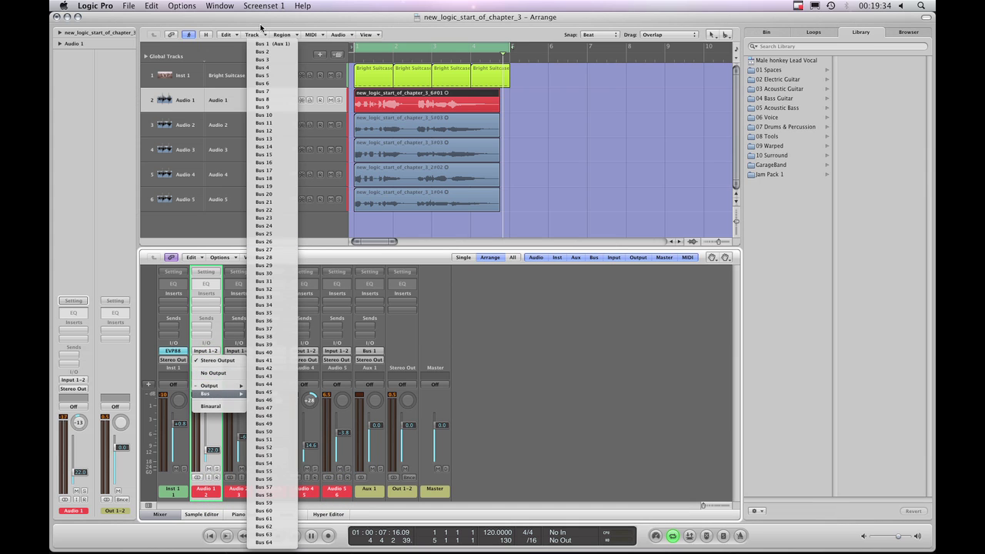
click(276, 47)
Try routing the Audio 2 channel's output to Bus 1 (Aux 1), and set it back to Stereo Output
click(249, 489)
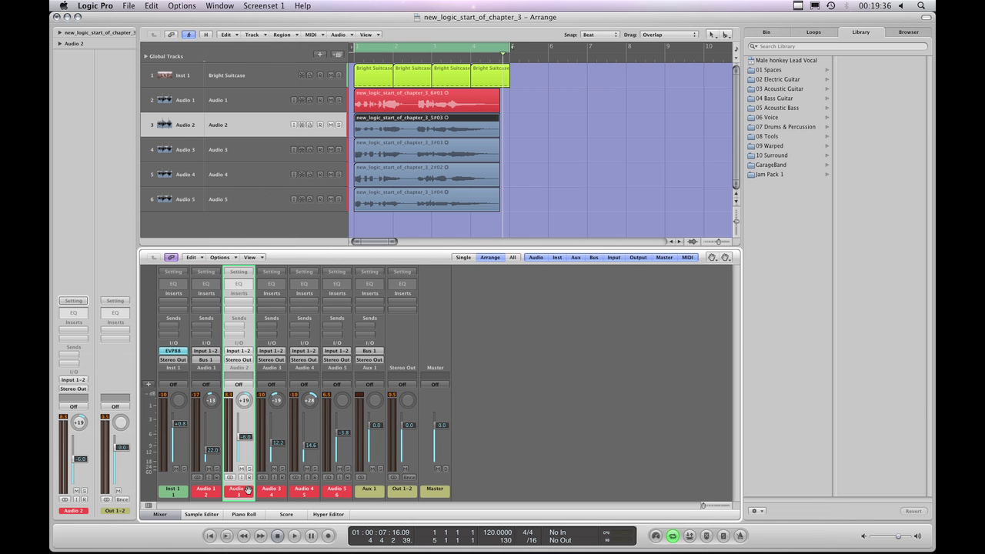
click(241, 360)
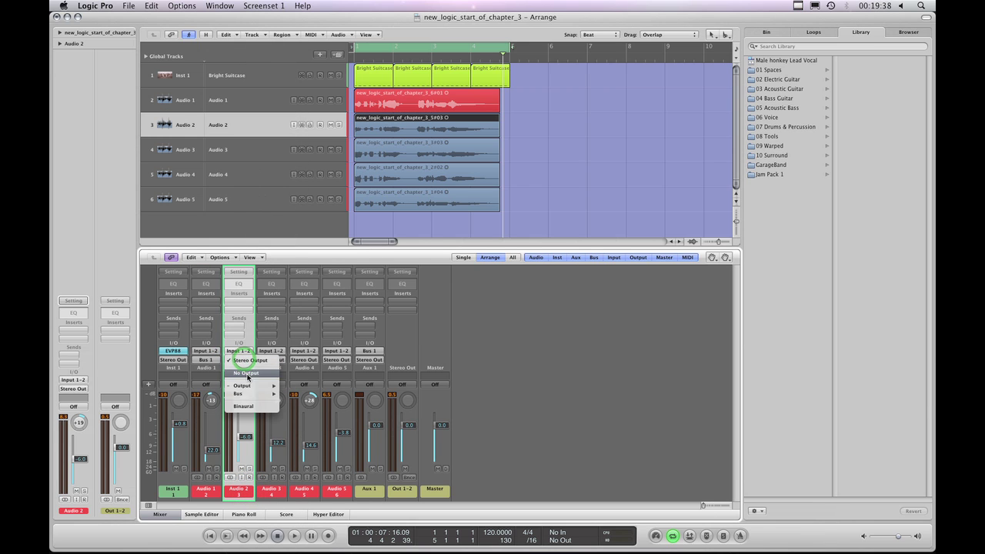
mouse_move(253, 395)
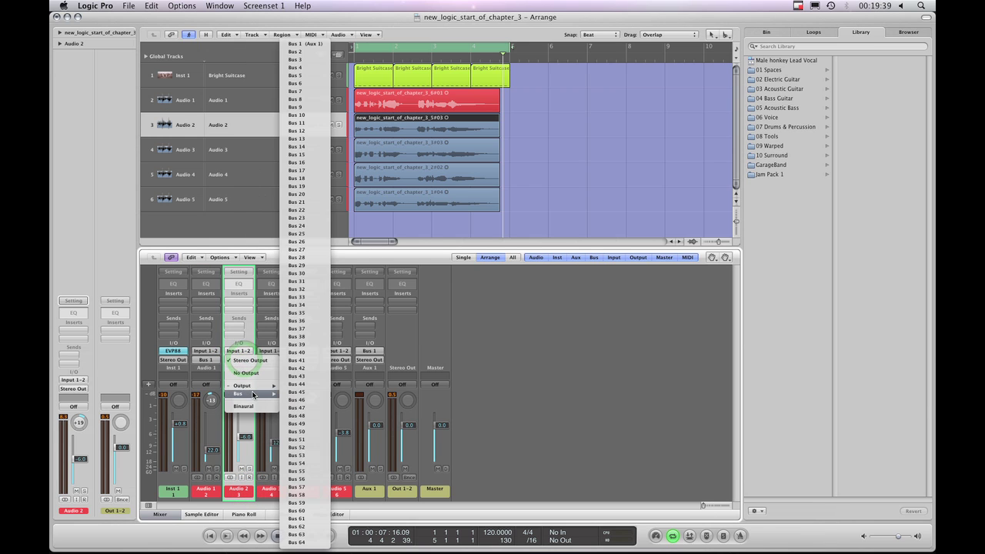
click(305, 45)
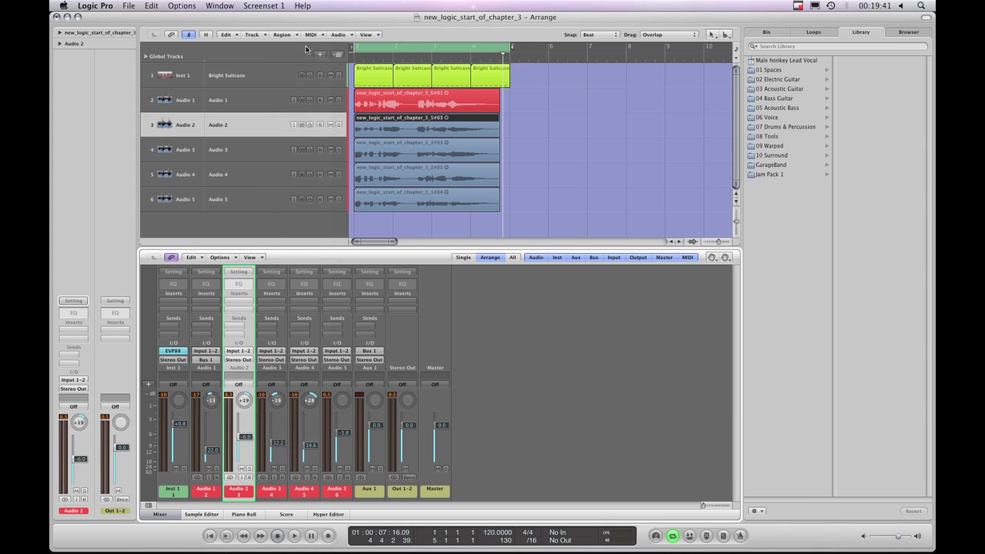
click(239, 361)
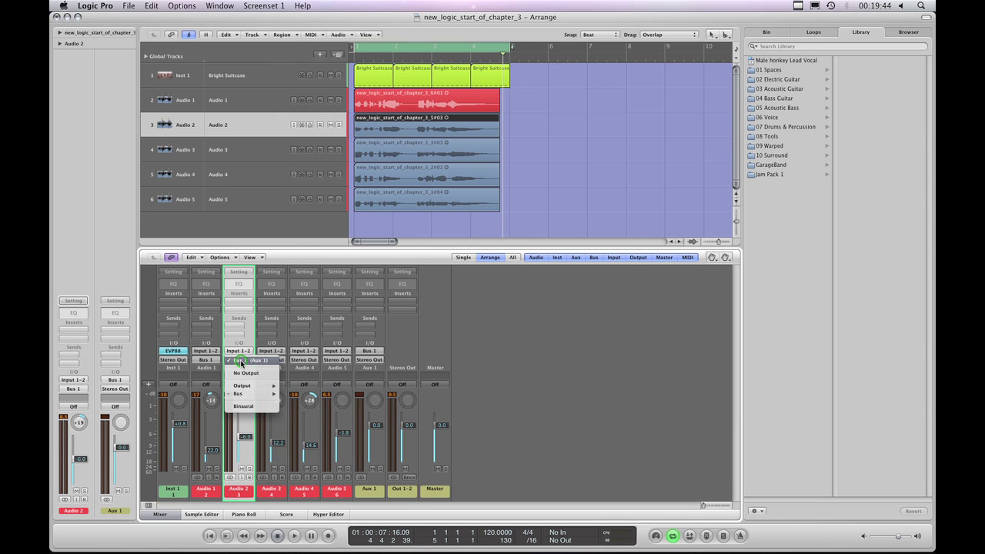
click(238, 375)
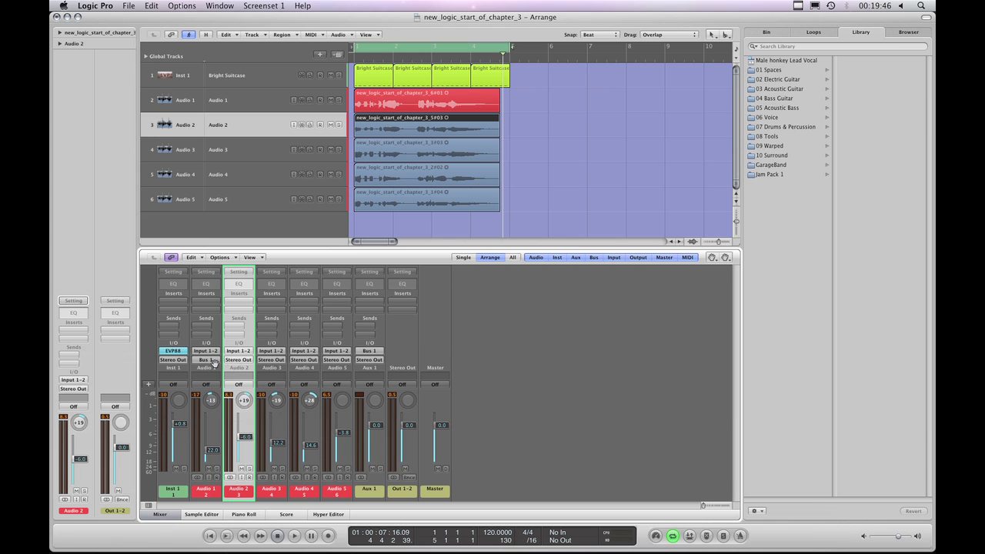
Set the Audio 1 channel's output back to Stereo Output
click(214, 365)
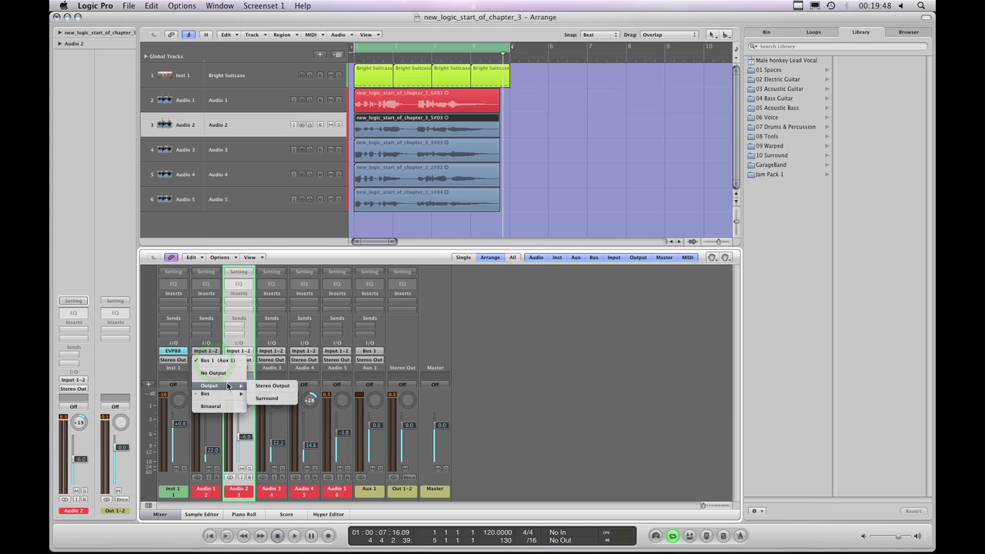
click(258, 386)
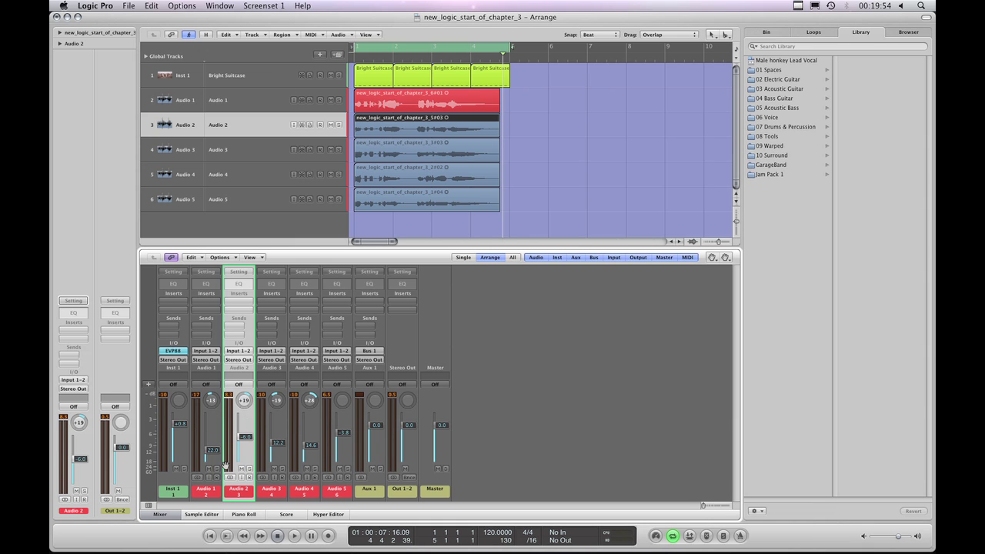
Select the five vocal channels Audio 1 to Audio 5 together and route their outputs to Bus 1 (Aux 1)
click(204, 490)
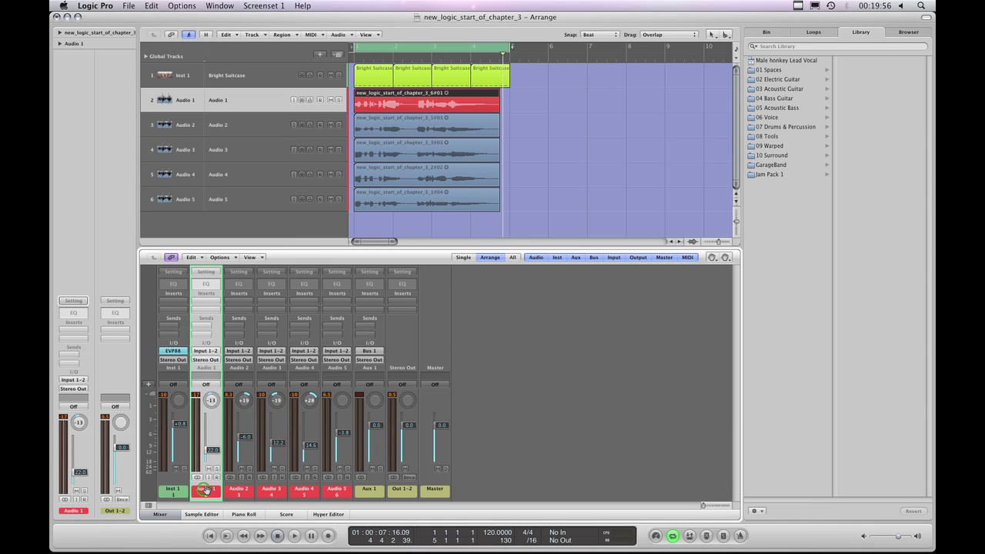
shift+click(243, 492)
shift+click(267, 491)
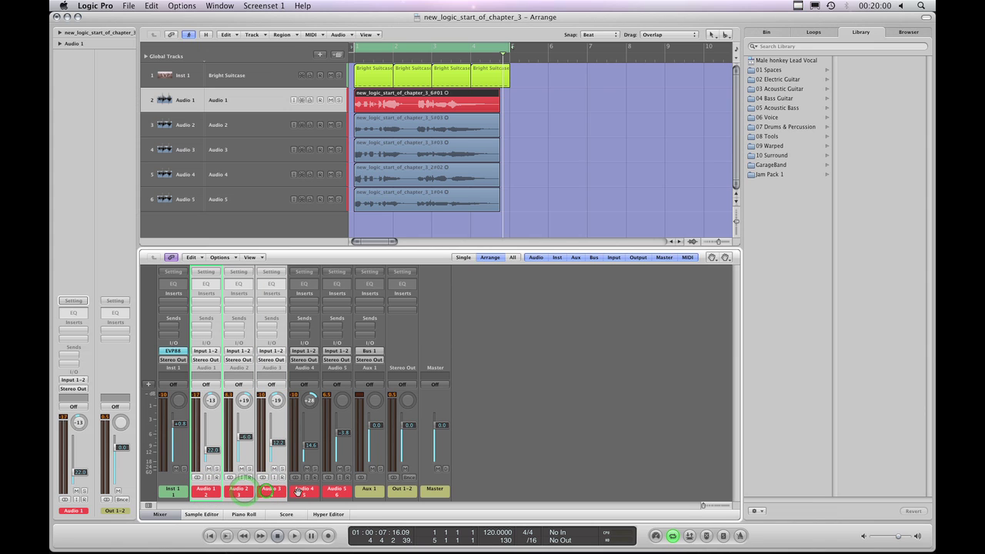
shift+click(300, 491)
shift+click(338, 493)
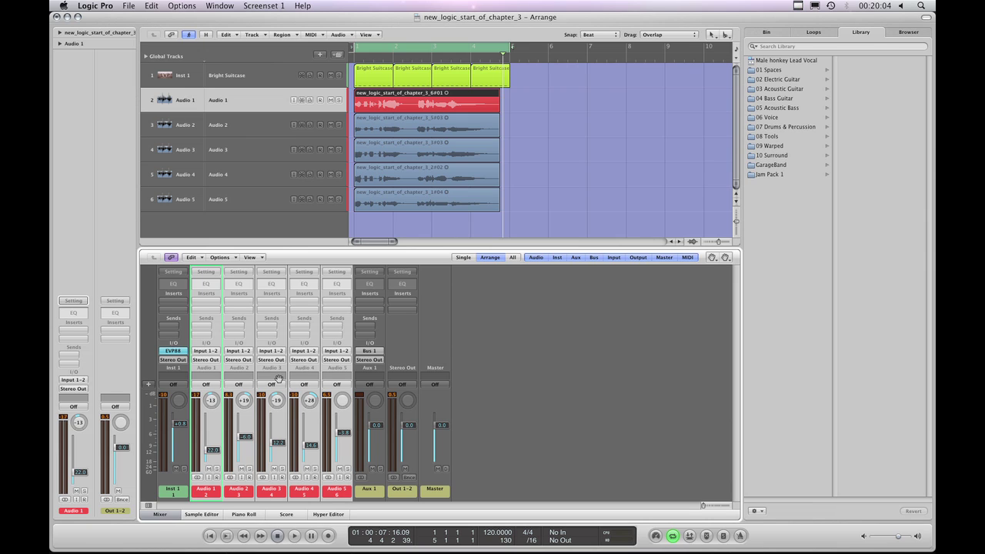
click(214, 359)
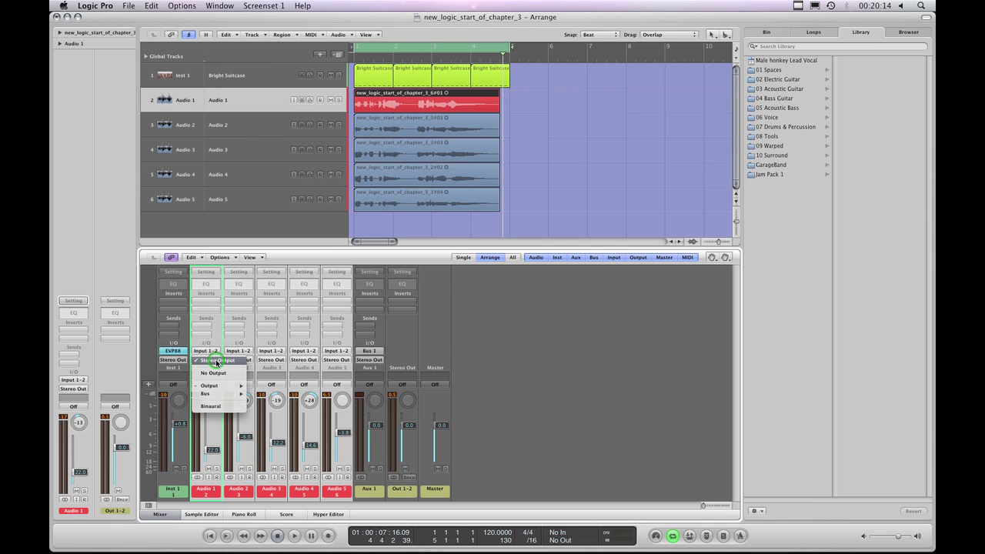
mouse_move(224, 395)
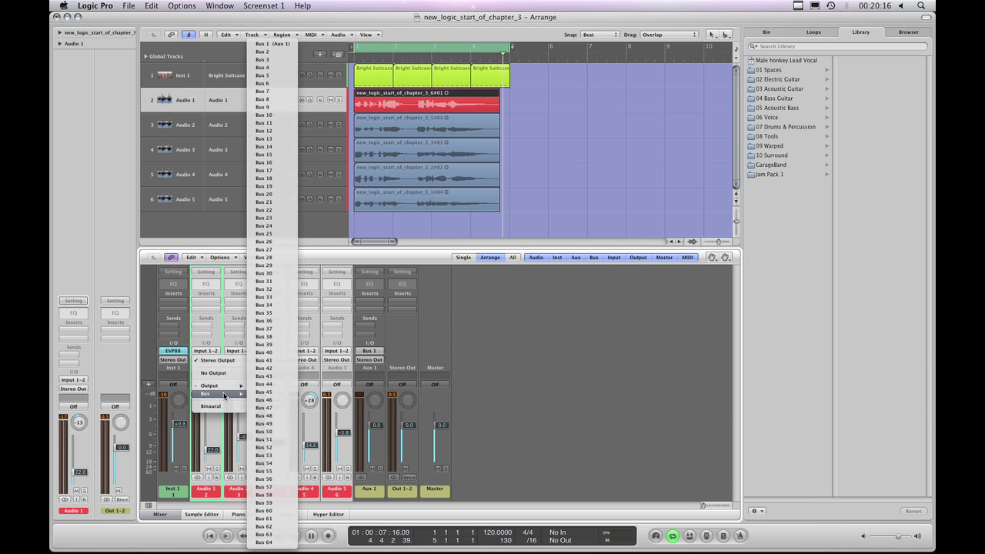
click(274, 45)
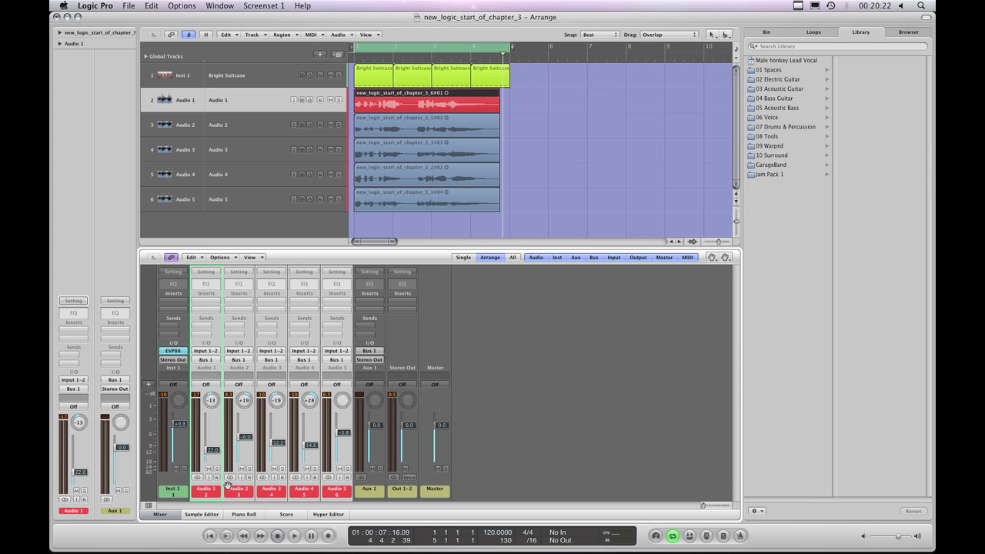
Select the Aux 1 channel and move its fader up and down, leaving it at about -1.5 dB
click(377, 491)
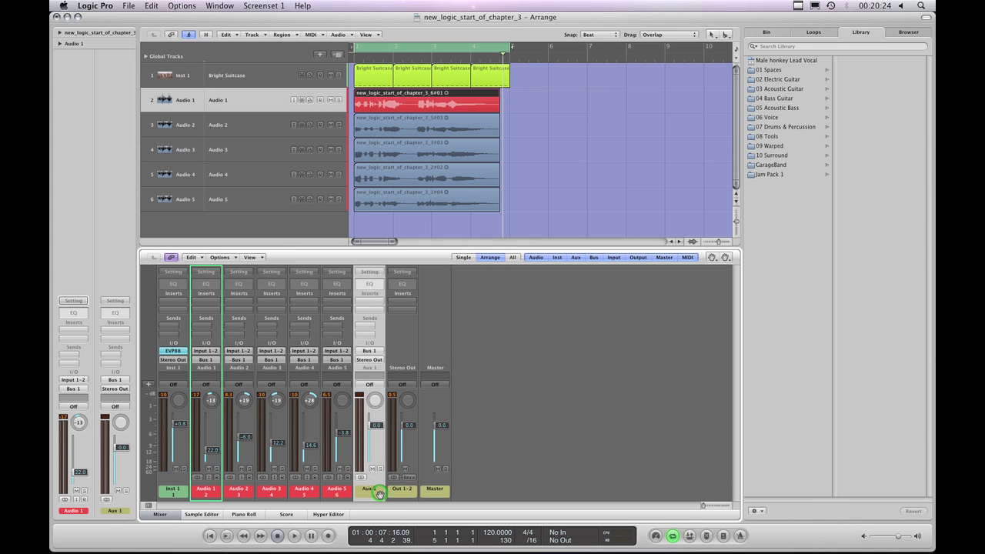
drag(377, 425, 375, 418)
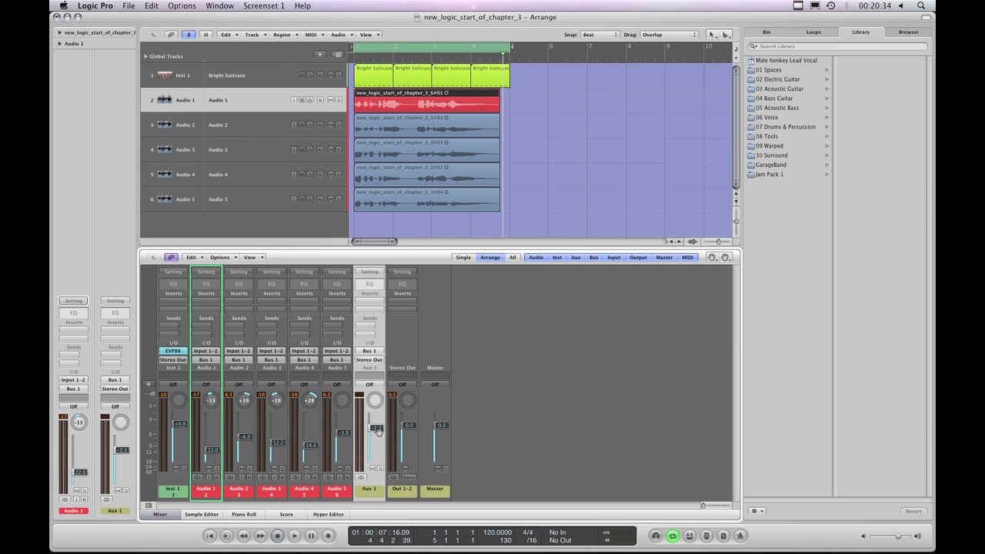
drag(375, 418, 375, 427)
Run through the vocal channel strips up to Audio 5, and lower the Aux 1 fader to about -3.1 dB
click(237, 491)
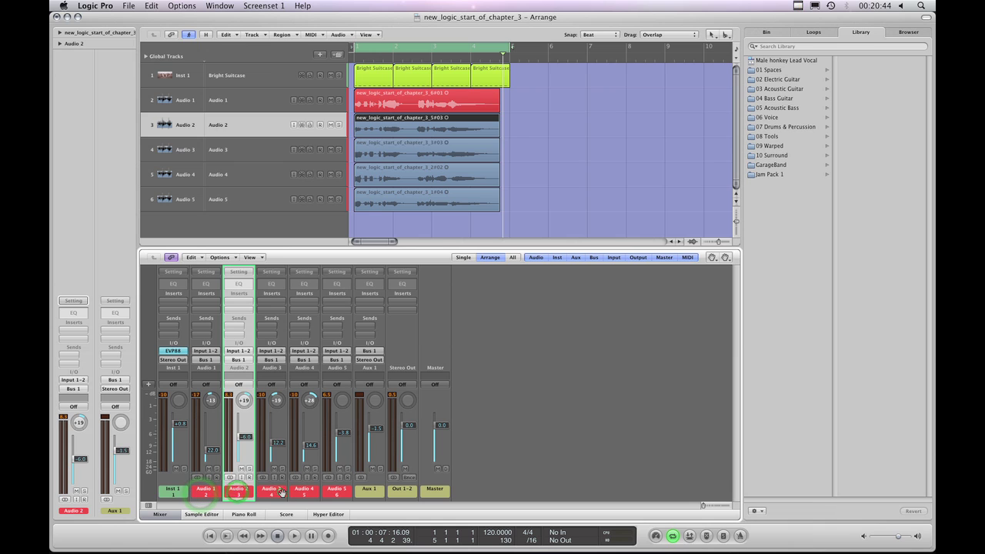
click(279, 491)
click(299, 493)
click(337, 490)
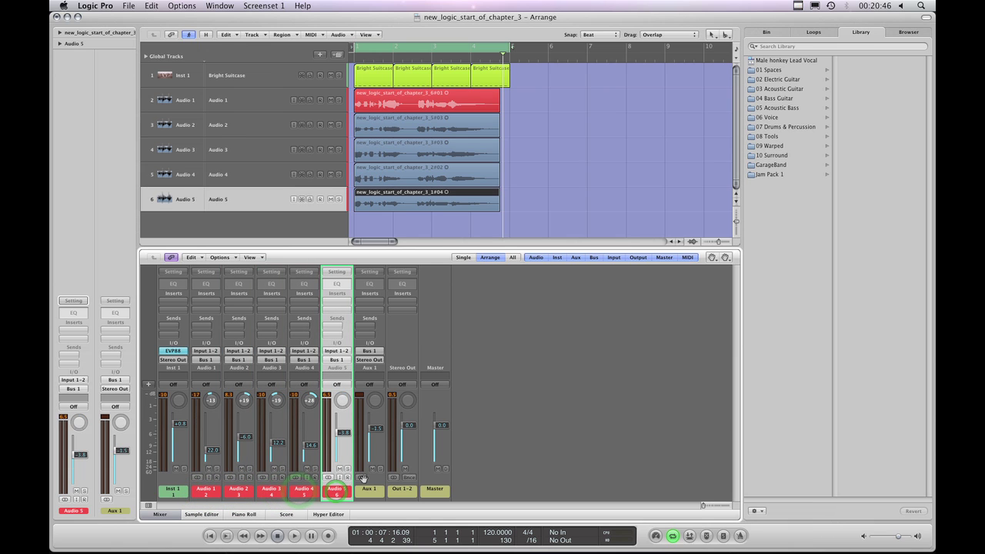
drag(377, 430, 378, 440)
Select the five vocal channel strips one after another, from Audio 1 to Audio 5
click(221, 492)
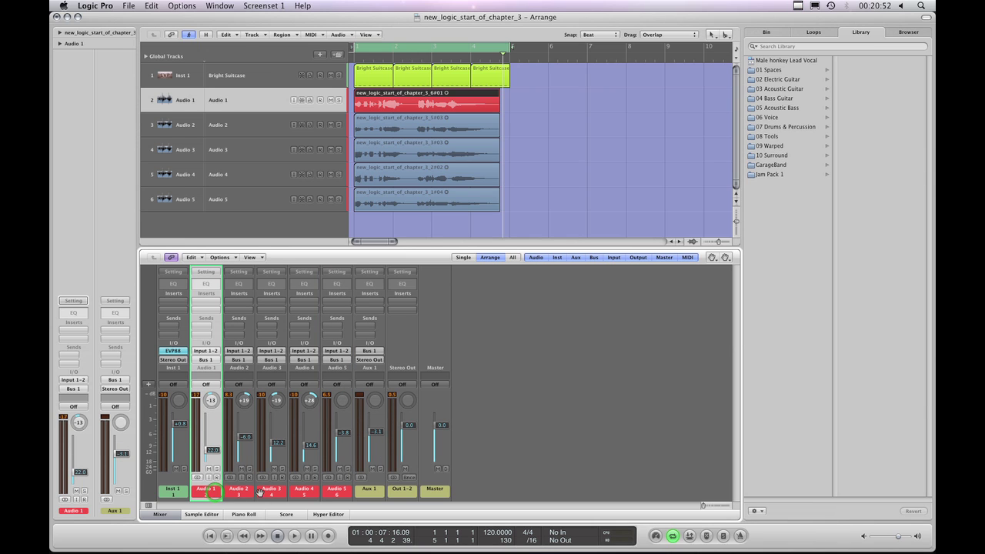
click(235, 492)
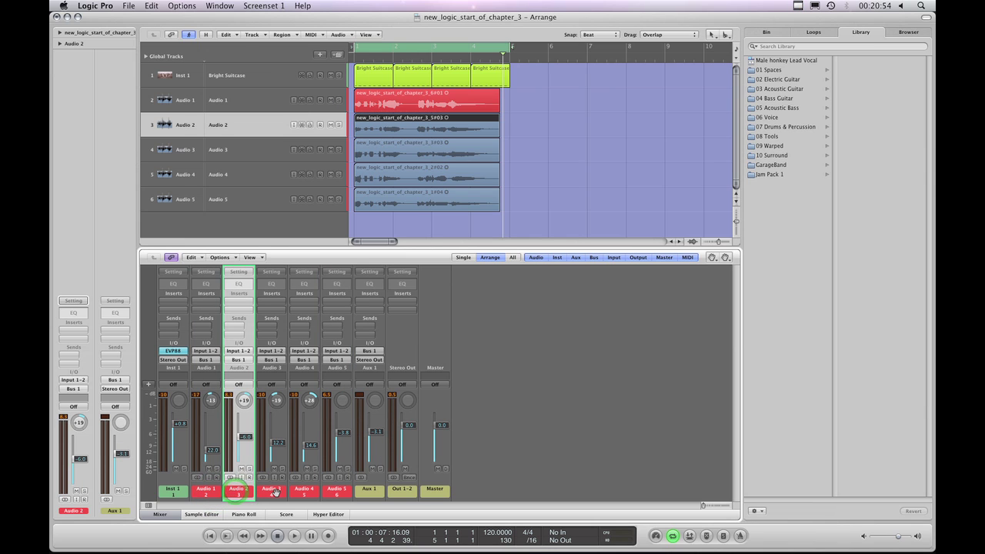
click(272, 491)
click(305, 492)
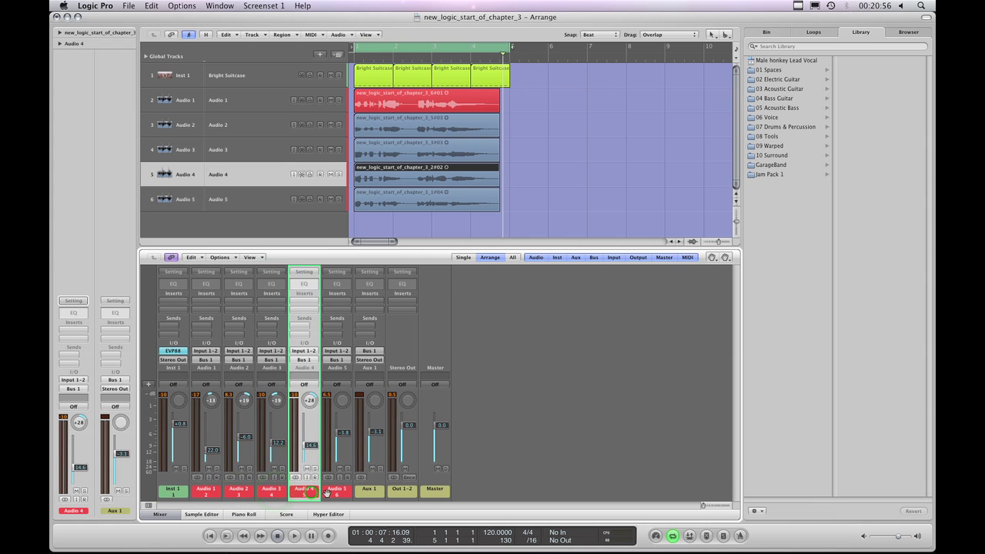
click(336, 491)
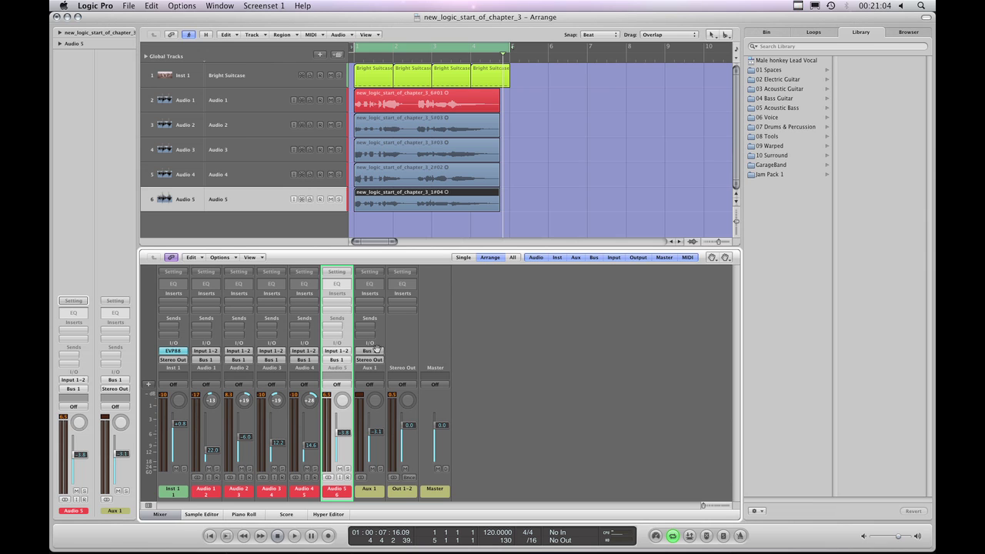
Lower the Aux 1 fader to about -4.5 dB, and raise it to 0.0 dB while the project plays
click(370, 490)
mouse_move(378, 431)
mouse_down()
mouse_move(378, 456)
mouse_move(378, 435)
mouse_up()
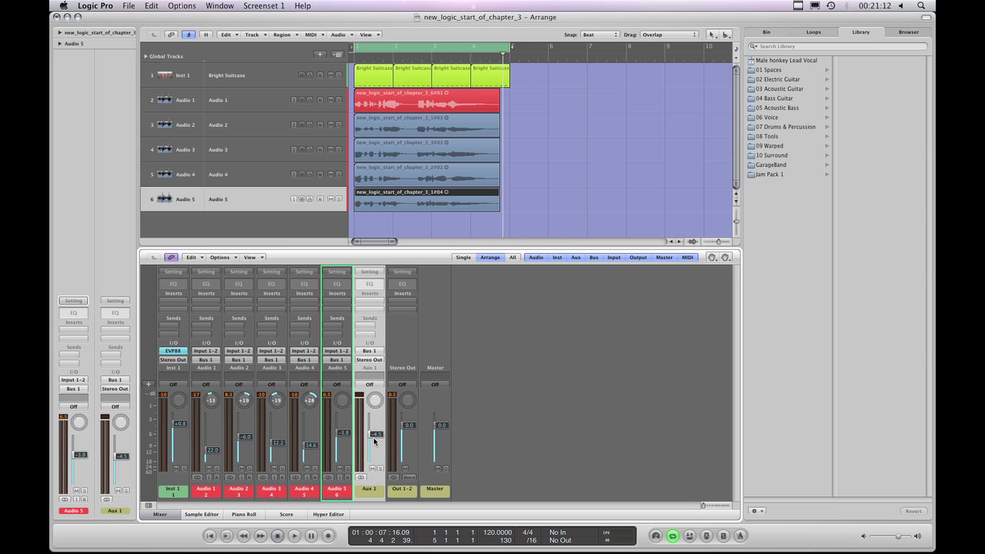
click(295, 535)
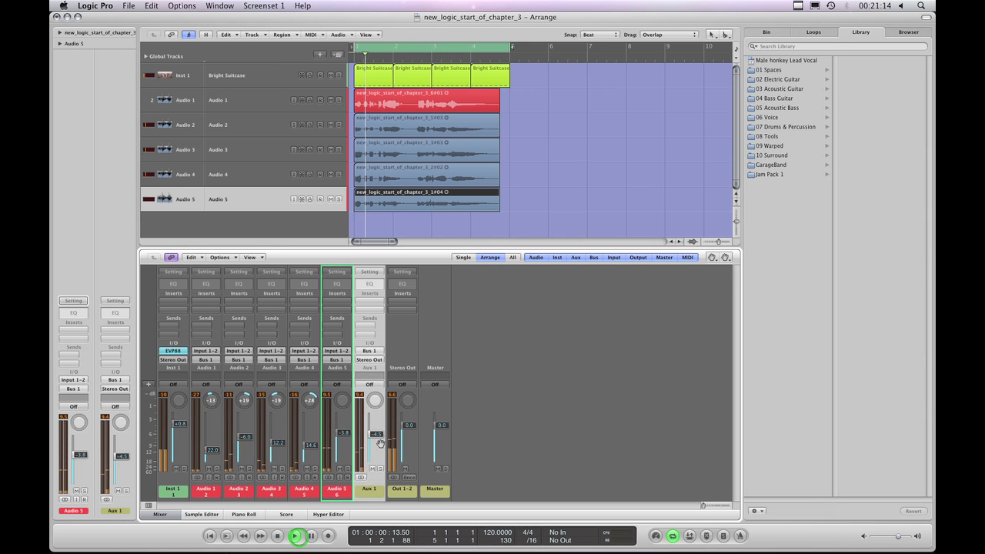
drag(379, 436, 378, 422)
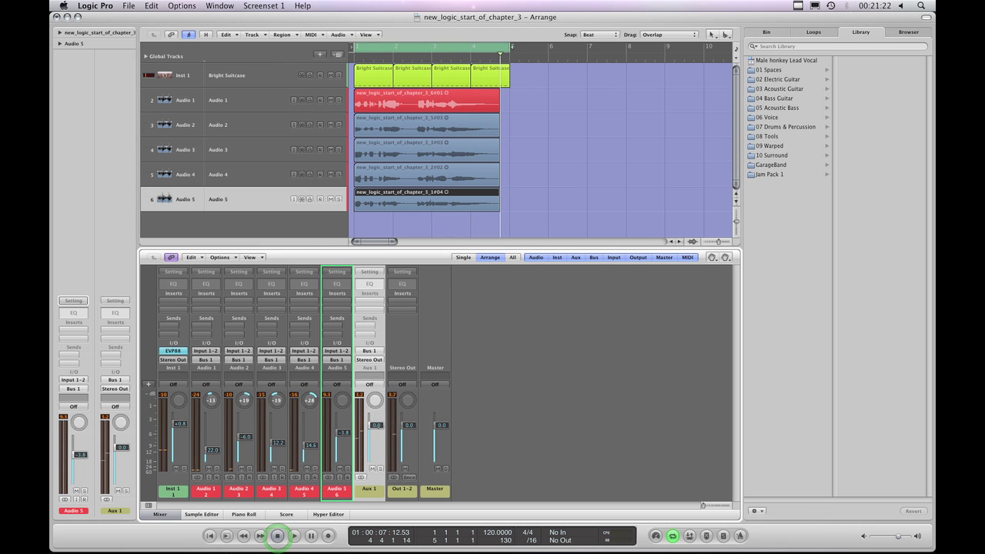
Move the Aux 1 fader up and down several times with playback stopped, leaving it at about -3.4 dB
drag(376, 426, 376, 427)
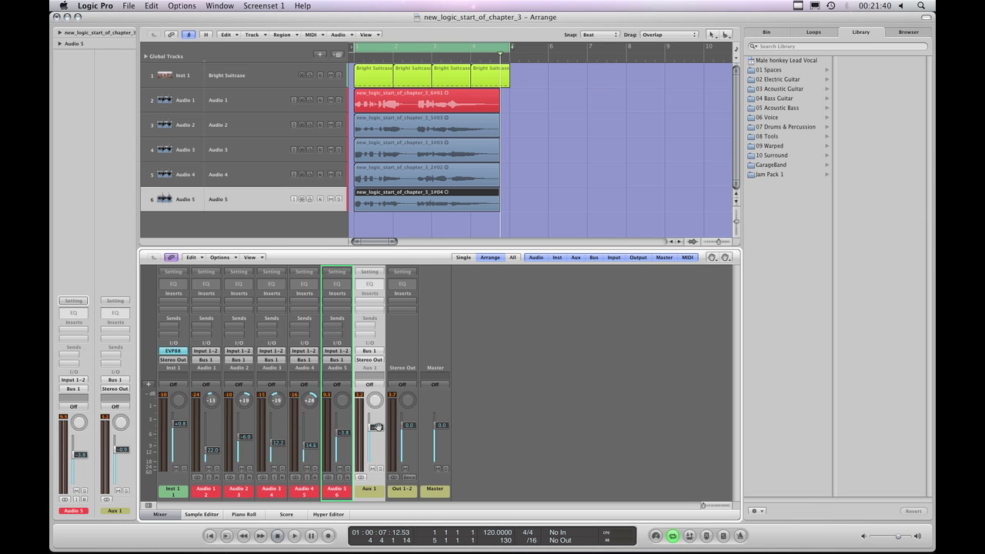
mouse_move(375, 426)
mouse_down()
mouse_move(376, 417)
mouse_move(376, 441)
mouse_up()
drag(375, 431, 375, 427)
drag(375, 435, 375, 442)
drag(117, 450, 117, 454)
drag(377, 433, 377, 437)
drag(377, 432, 377, 446)
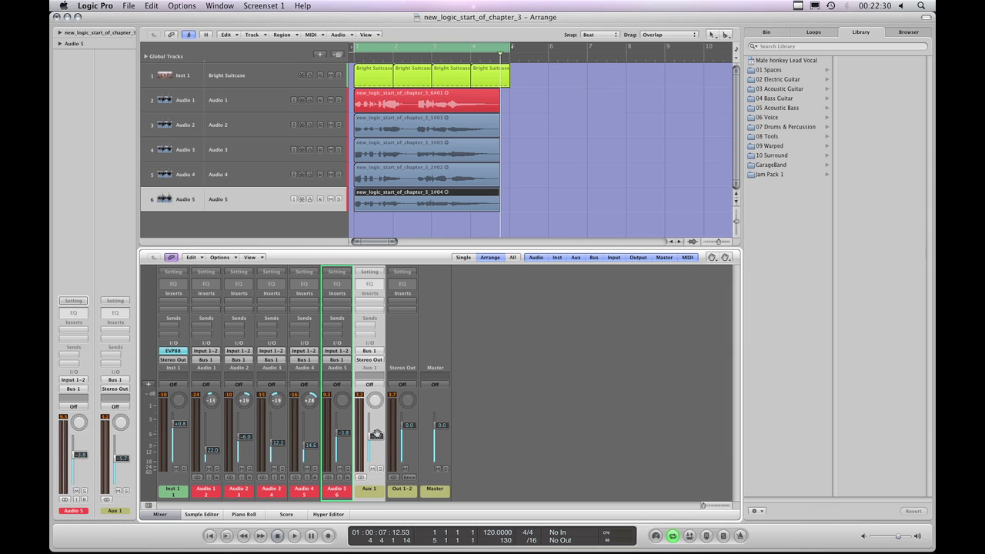
mouse_move(376, 437)
mouse_down()
mouse_move(376, 427)
mouse_move(376, 445)
mouse_move(377, 434)
mouse_up()
Run through the vocal channel strips once more, starting at Audio 1 and ending on Audio 5
click(208, 488)
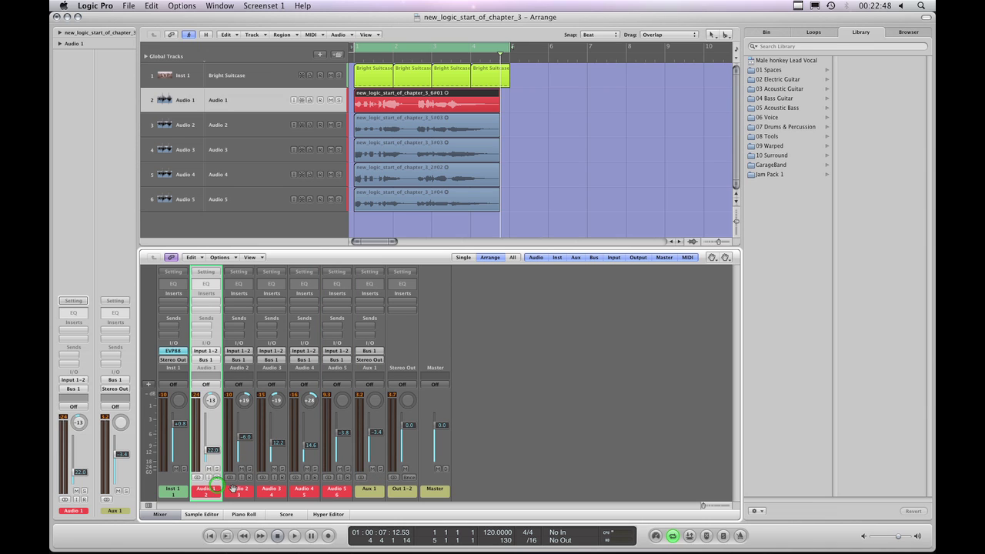
click(268, 491)
click(303, 490)
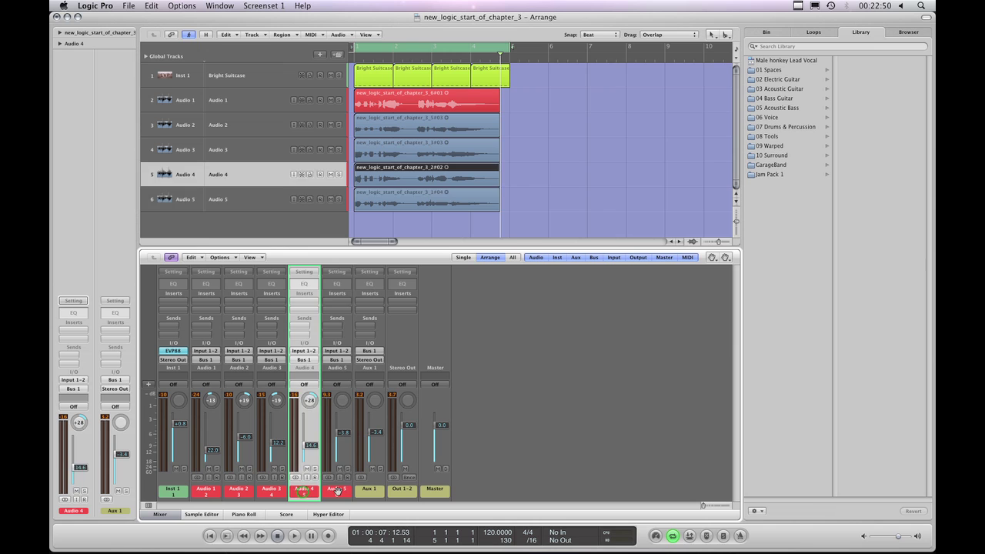
click(336, 490)
Pull the Aux 1 fader far down, start playback, and raise the fader to about +0.5 dB
drag(373, 432, 370, 478)
click(295, 536)
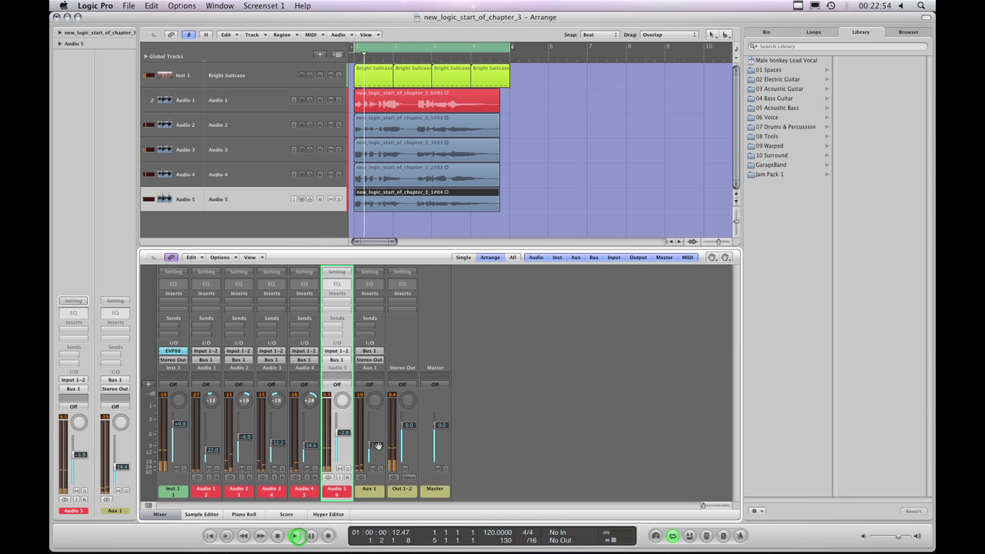
drag(377, 444, 375, 425)
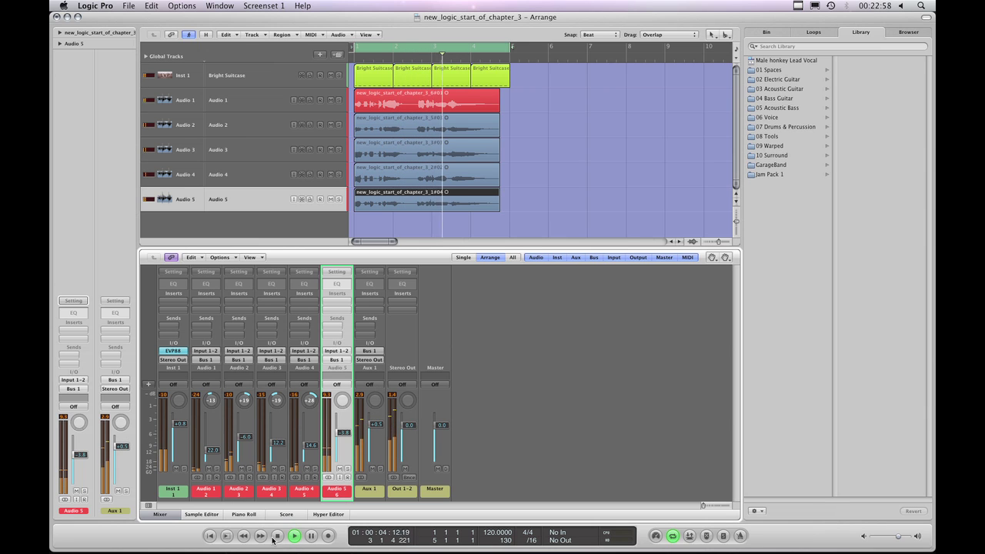
Mute Inst 1, raise the faders of Audio 3, 4, 5 and Aux 1 to about -9.4, -11.2, -1.3 and +0.6 dB, and stop playback
click(175, 469)
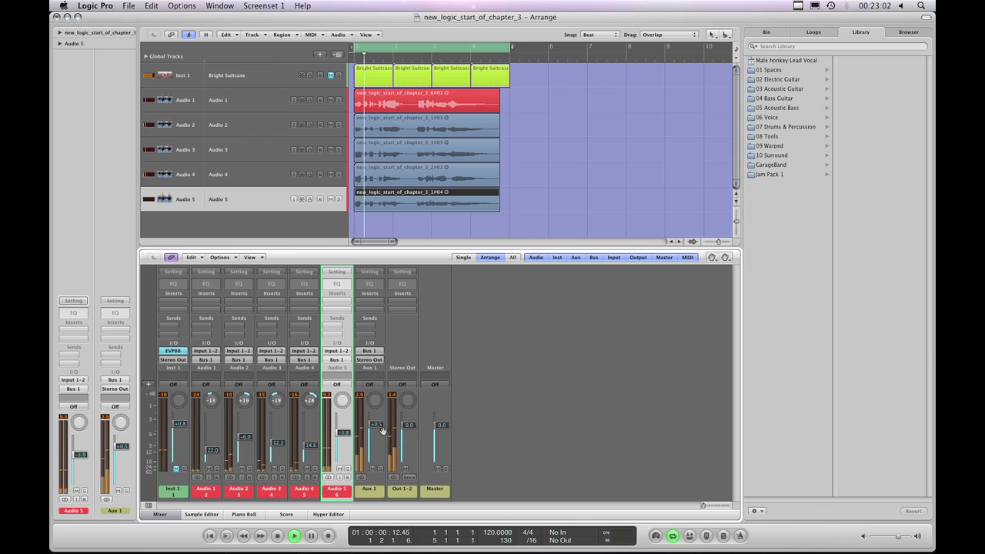
drag(279, 443, 377, 444)
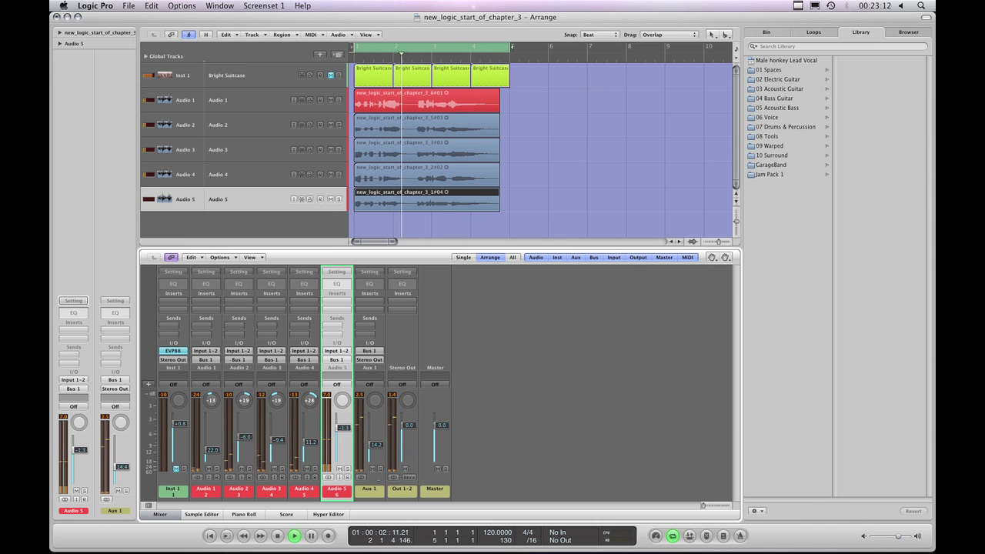
key(super+z)
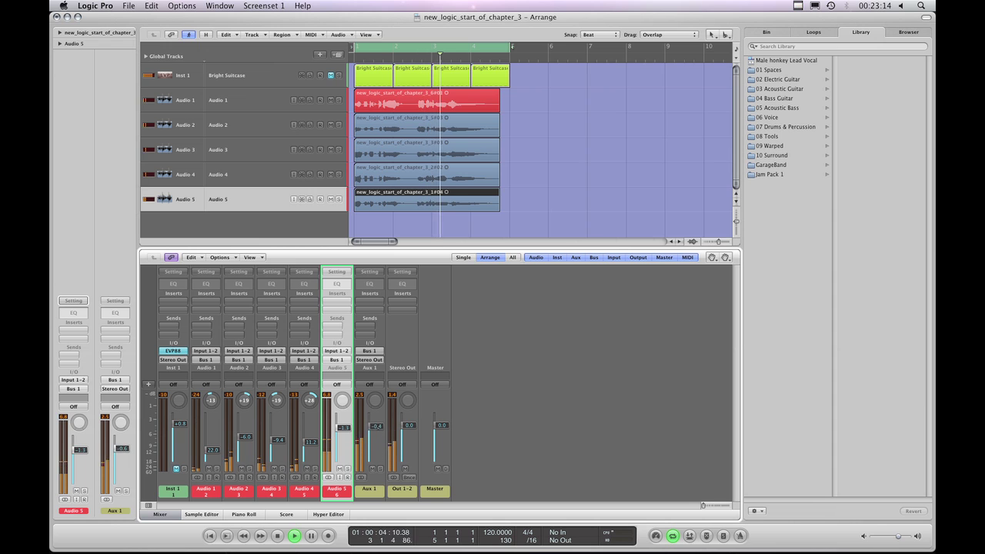
click(276, 535)
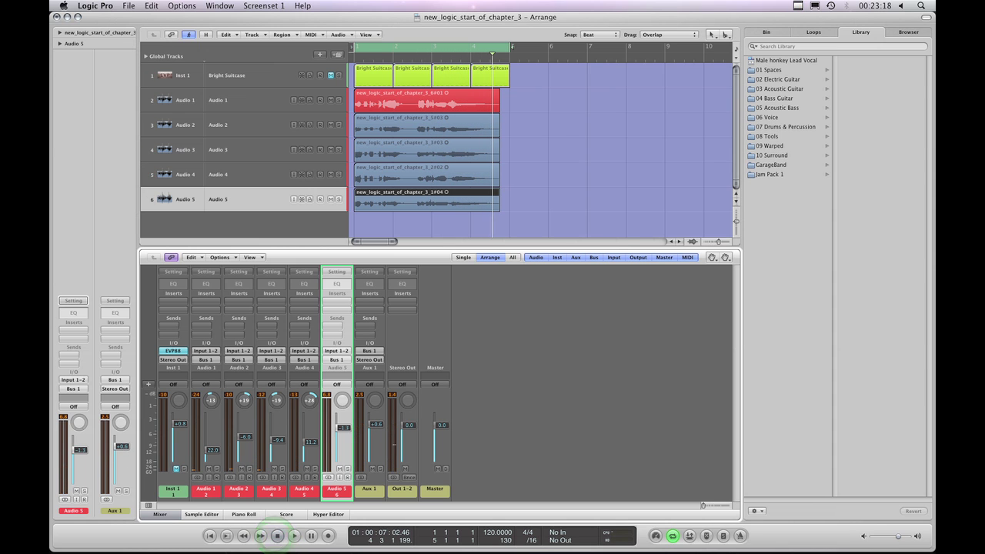